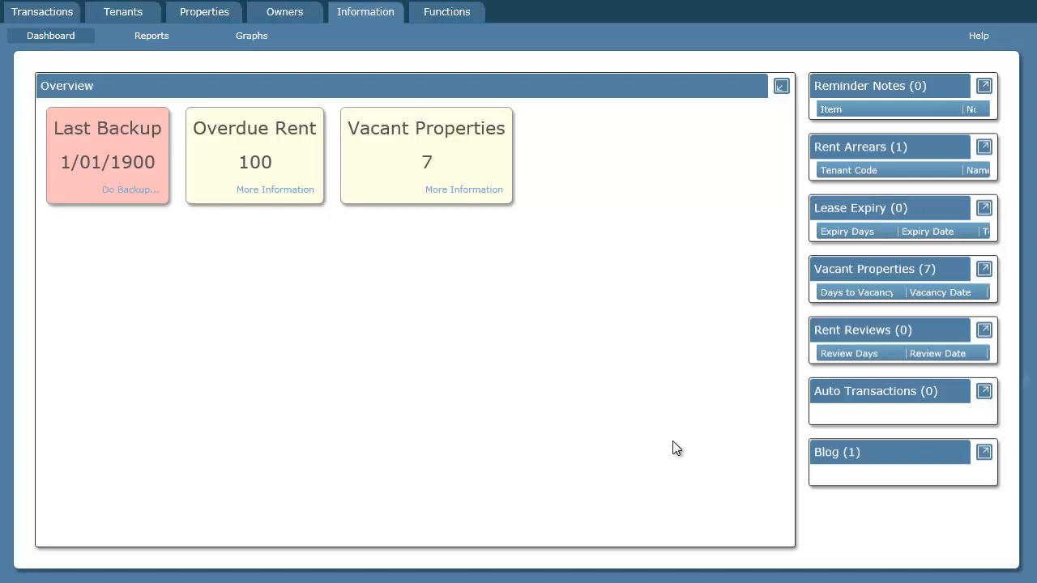
Create a new tenant record with the short code tenant 2 and enter the tenants' full name
{"action": "left_click", "coordinate": [142, 14]}
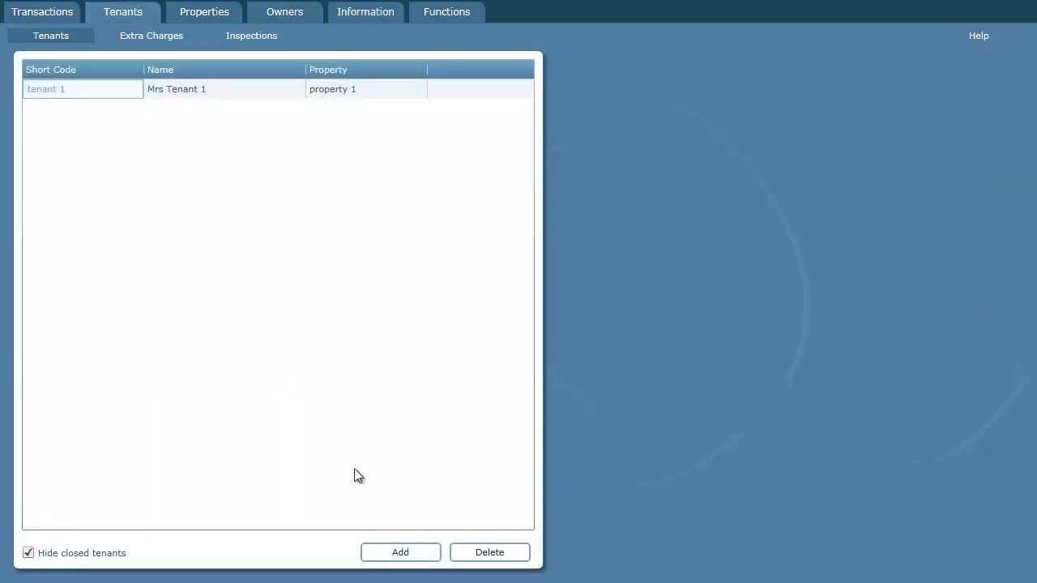
{"action": "left_click", "coordinate": [397, 555]}
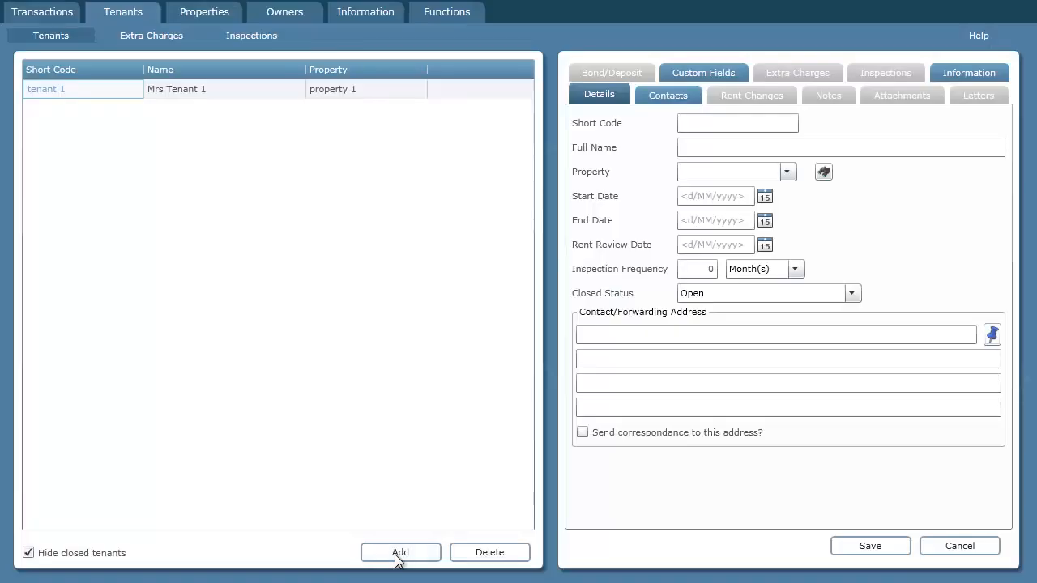
{"action": "left_click", "coordinate": [693, 120]}
{"action": "type", "text": "tenant 2"}
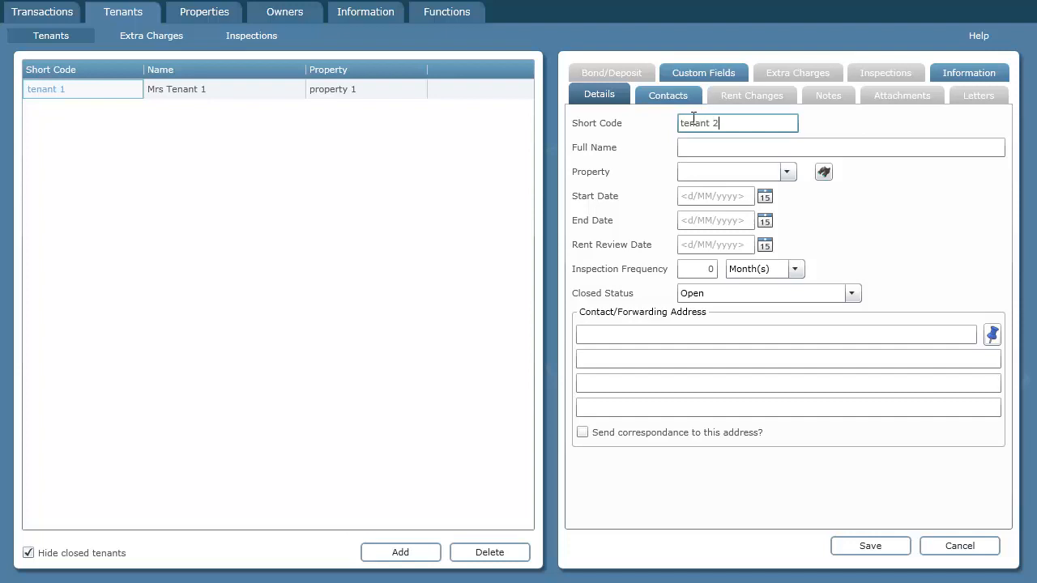
{"action": "key", "text": "Tab"}
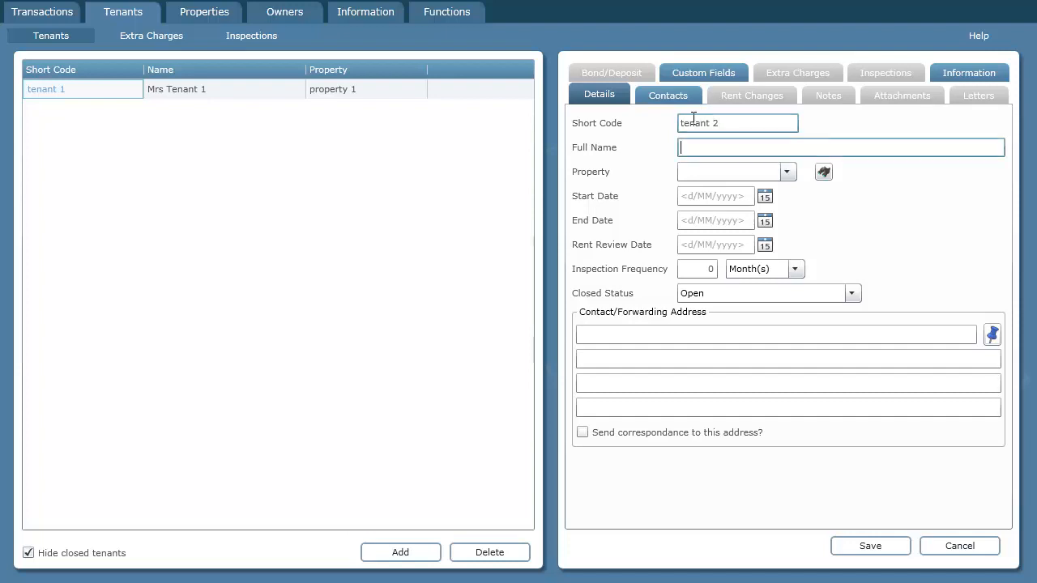
{"action": "type", "text": "Mr and Mrs Smith"}
{"action": "key", "text": "Tab"}
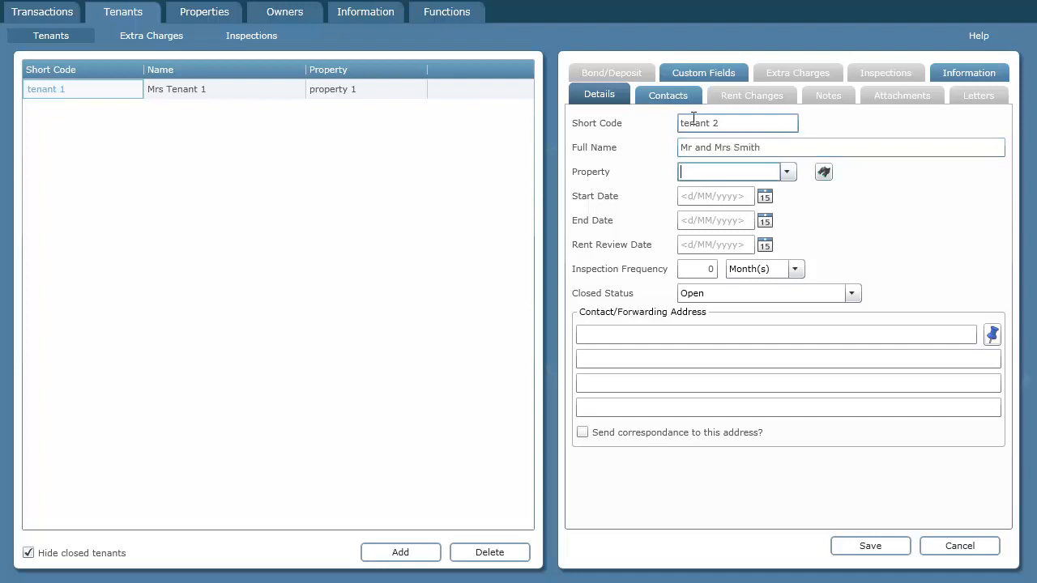
Assign property 2 to the new tenant and set the start date to 2/07/2012
{"action": "left_click", "coordinate": [785, 171]}
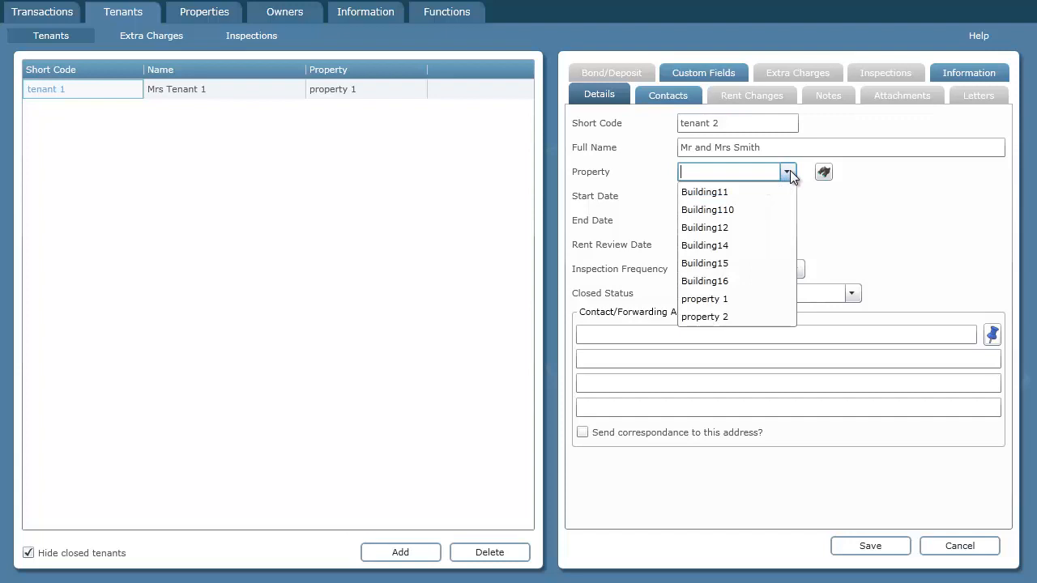
{"action": "left_click", "coordinate": [704, 316]}
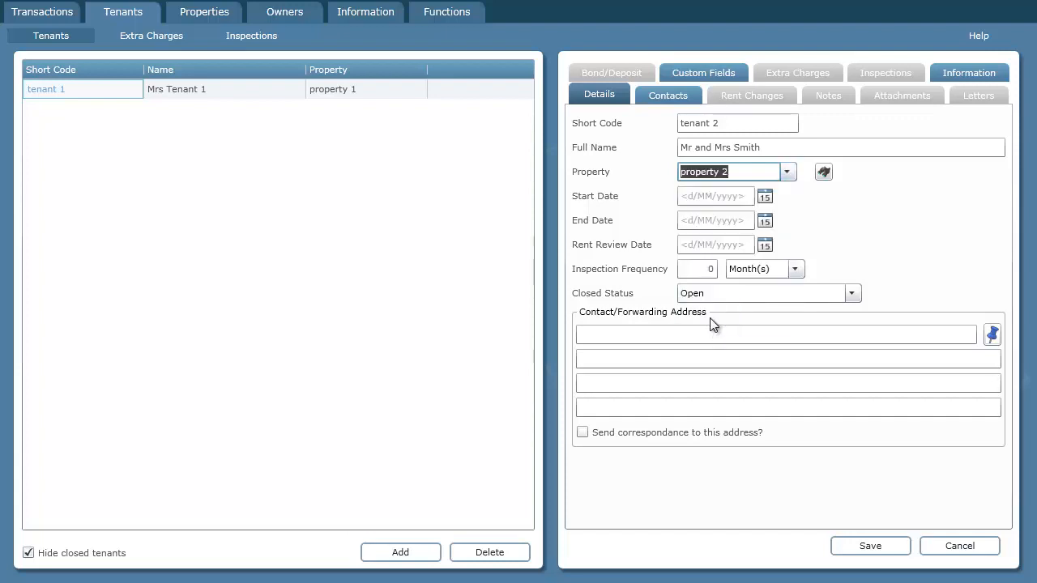
{"action": "left_click", "coordinate": [764, 196]}
{"action": "left_click", "coordinate": [695, 268]}
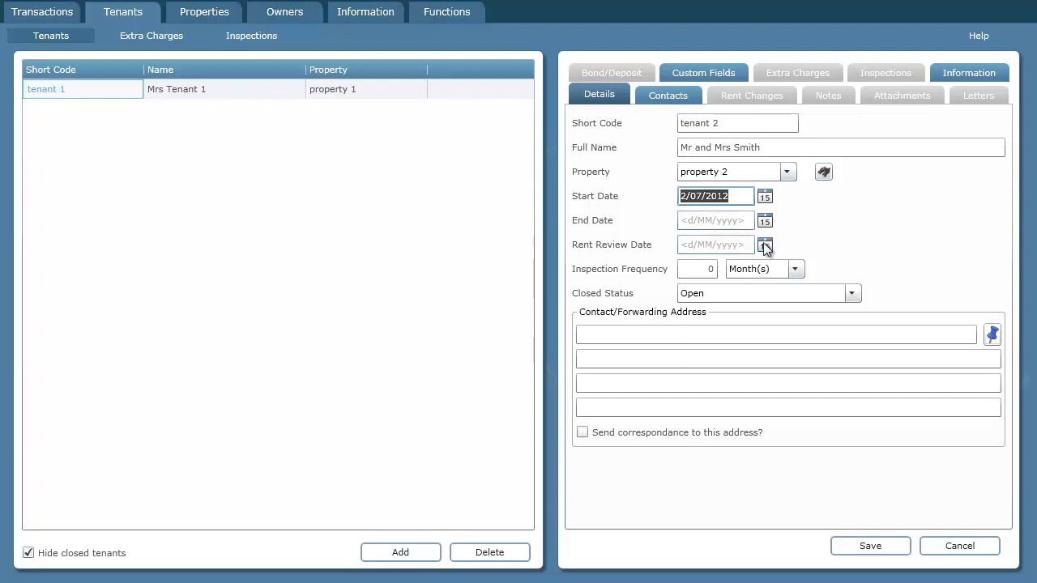
Set the tenant's inspection frequency to 3 months and review the closed status options
{"action": "left_click", "coordinate": [700, 270]}
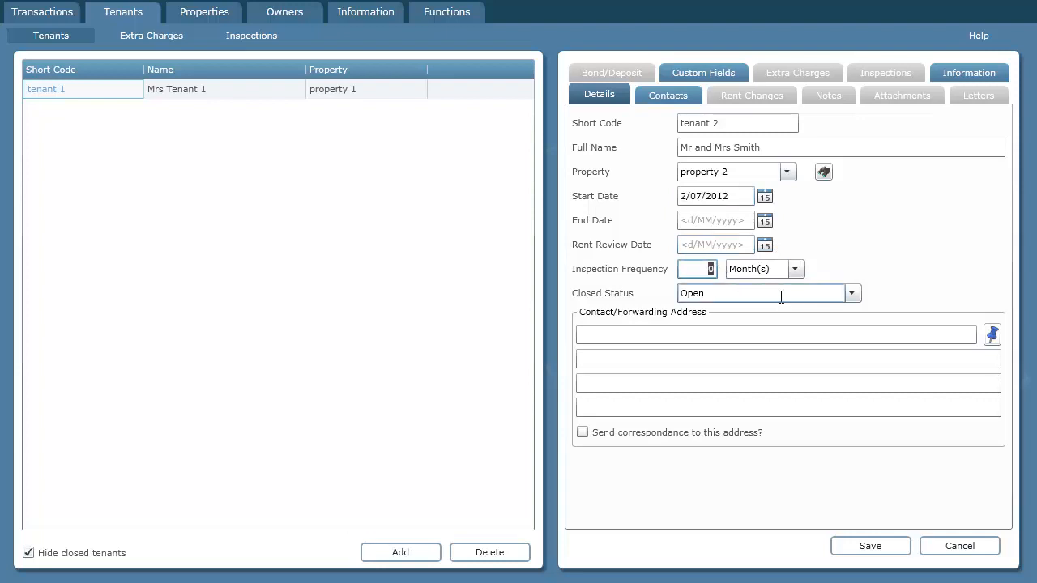
{"action": "type", "text": "3"}
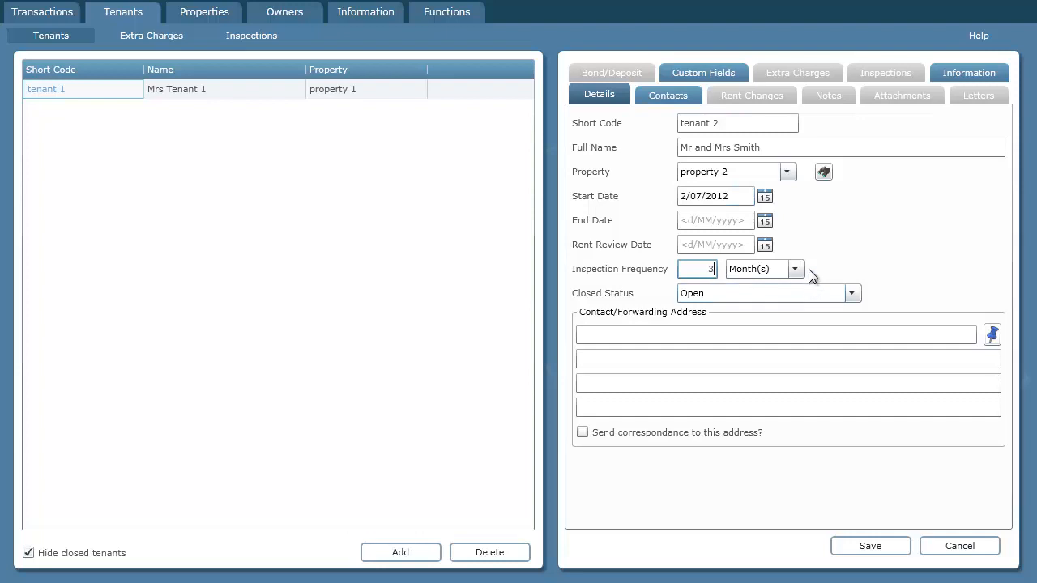
{"action": "left_click", "coordinate": [794, 269]}
{"action": "left_click", "coordinate": [750, 325]}
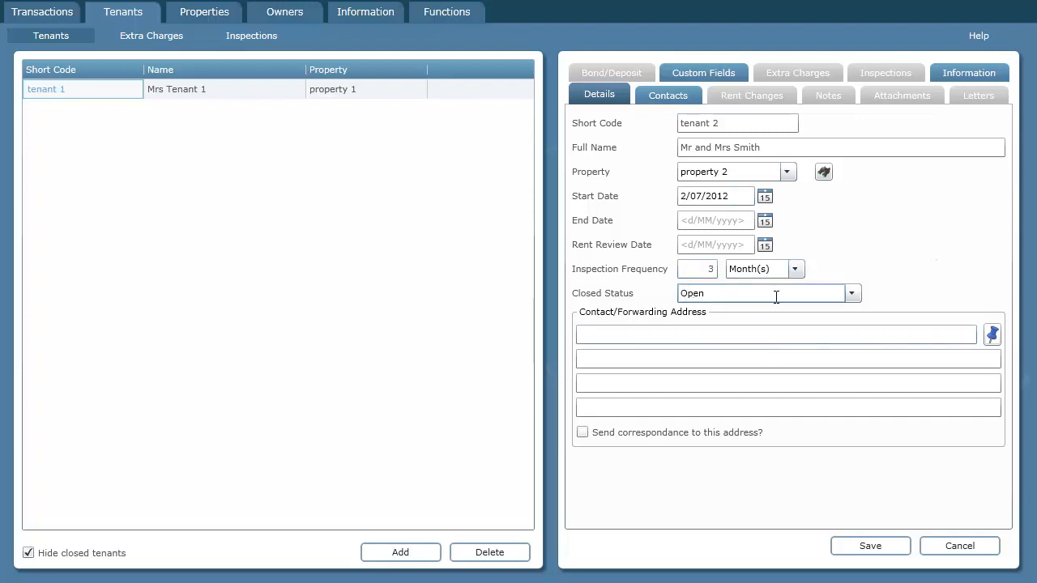
{"action": "left_click", "coordinate": [852, 294]}
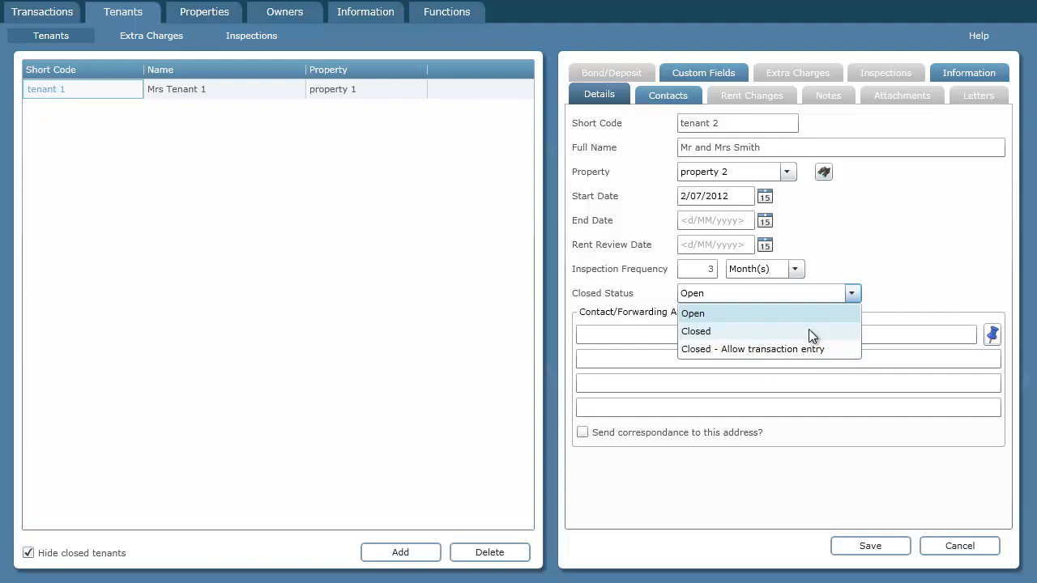
{"action": "left_click", "coordinate": [875, 258]}
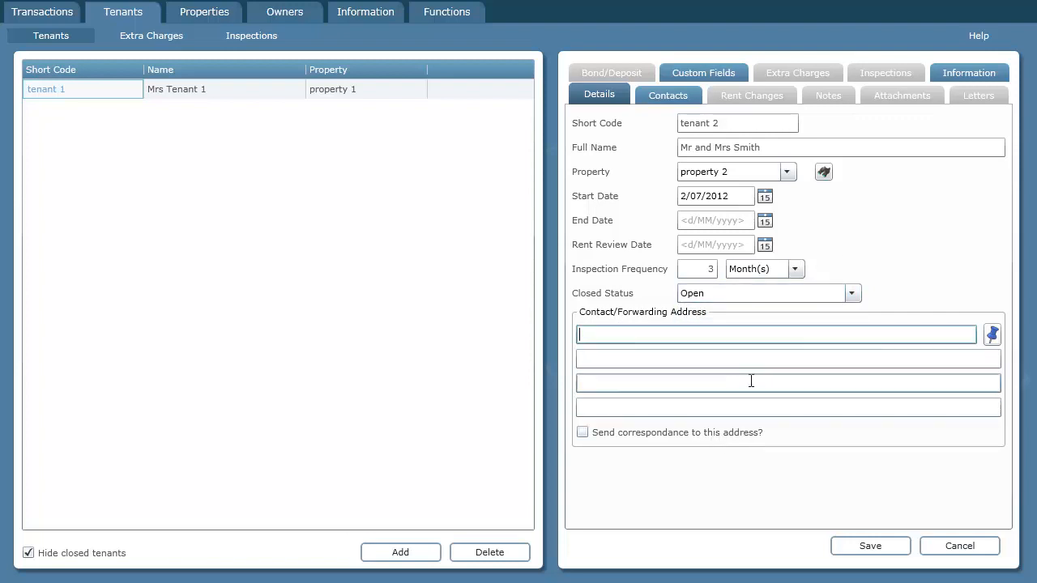
Enter the first contact's name for the new tenant with the description Husband
{"action": "left_click", "coordinate": [667, 95]}
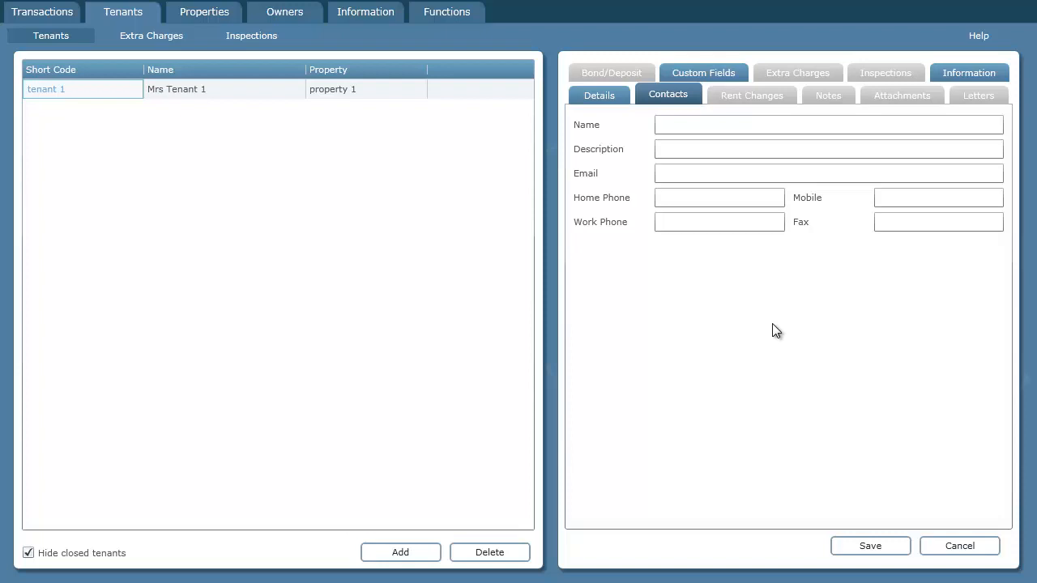
{"action": "left_click", "coordinate": [674, 120]}
{"action": "type", "text": "Mr "}
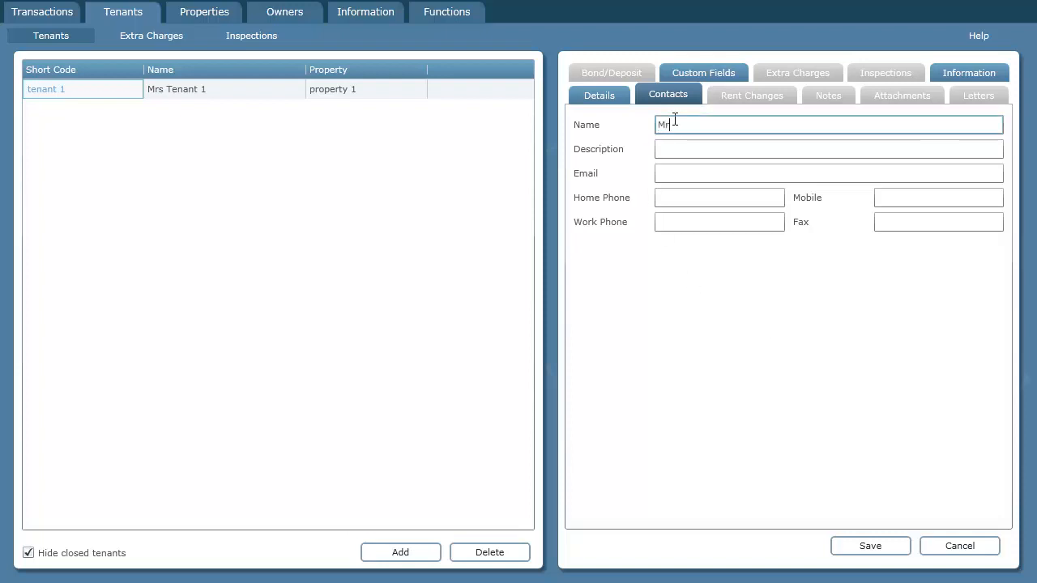
{"action": "type", "text": "Smith"}
{"action": "key", "text": "Tab"}
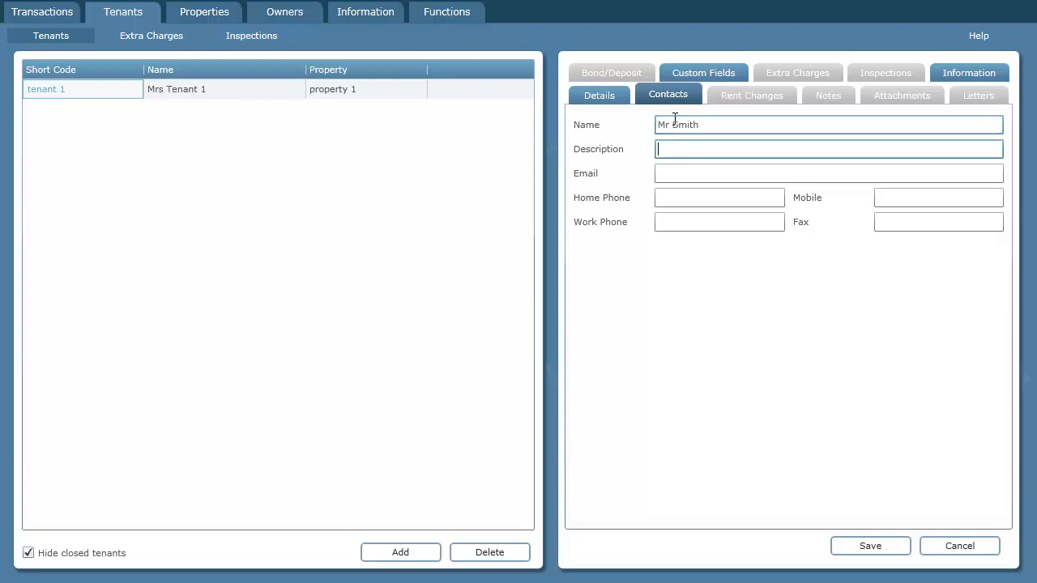
{"action": "type", "text": "Husband"}
{"action": "key", "text": "Tab"}
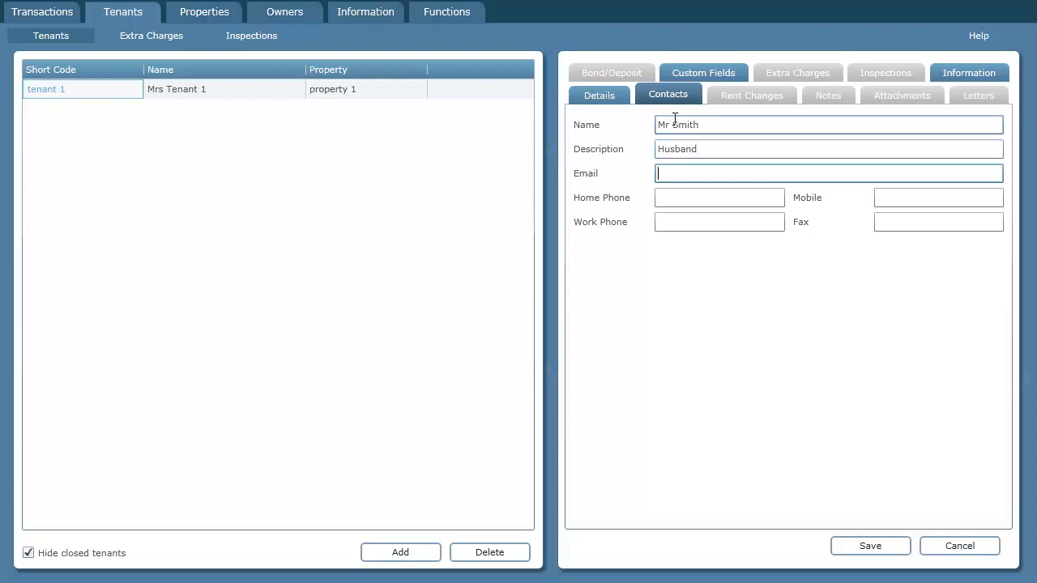
Fill in the contact's mobile number, leaving the e-mail and other phone fields blank
{"action": "key", "text": "Tab"}
{"action": "key", "text": "Tab"}
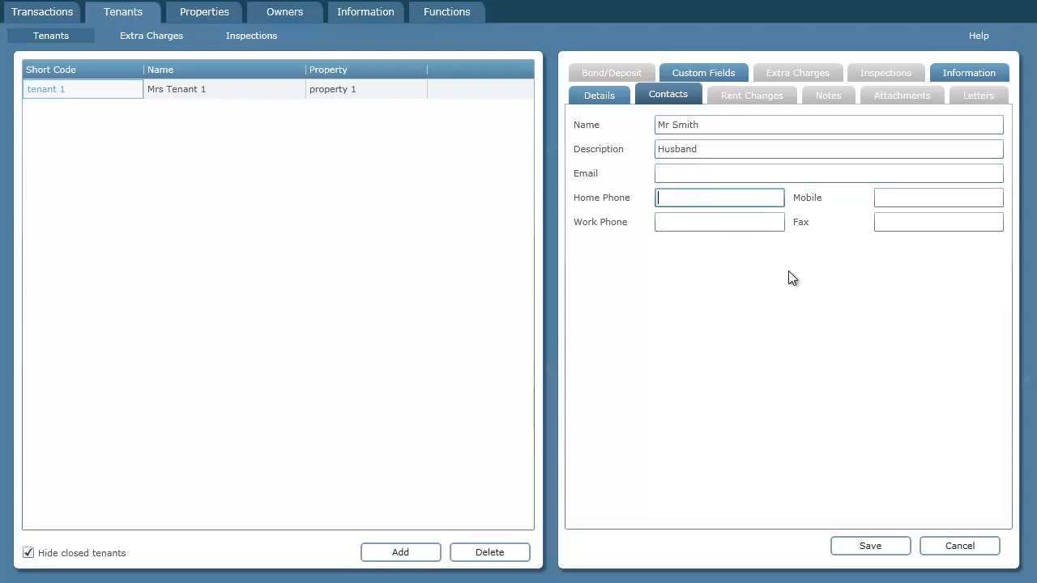
{"action": "key", "text": "Tab"}
{"action": "key", "text": "Tab"}
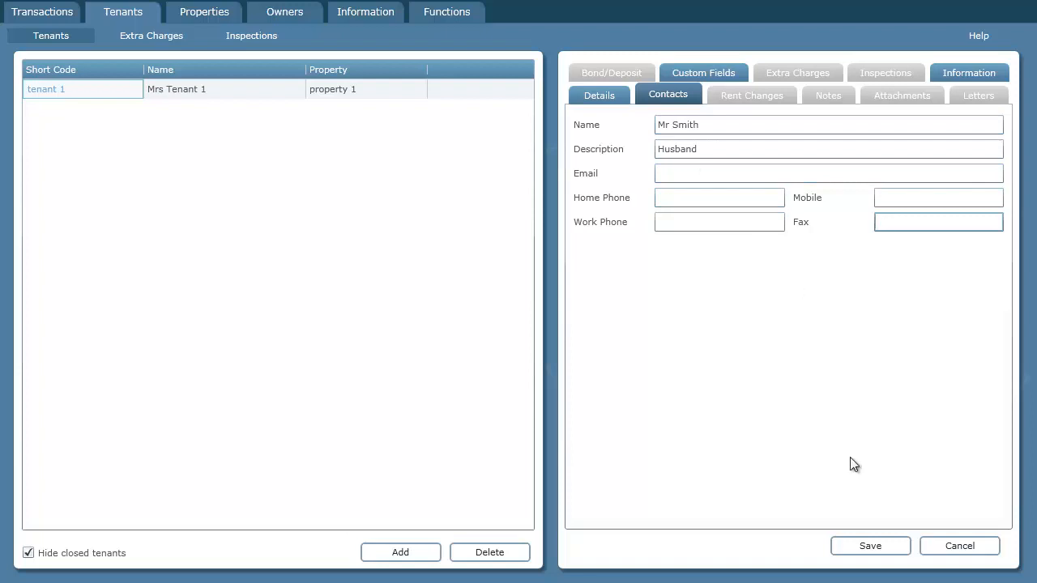
{"action": "left_click", "coordinate": [898, 198]}
{"action": "type", "text": "111111"}
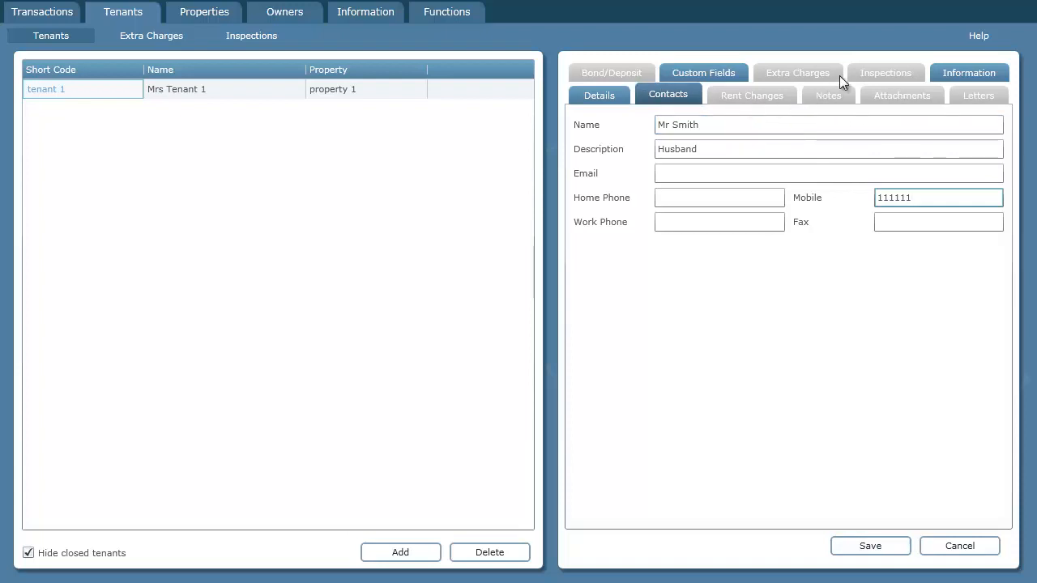
Check the tenant's custom fields and account information, and save the tenant with an initial rent of 100 per 1 week
{"action": "left_click", "coordinate": [728, 70]}
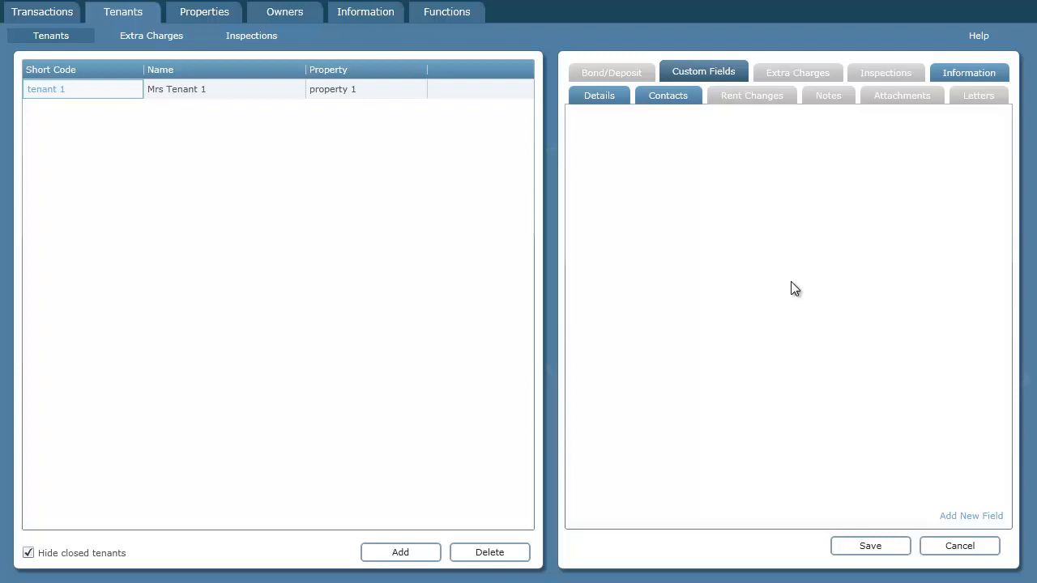
{"action": "left_click", "coordinate": [962, 73]}
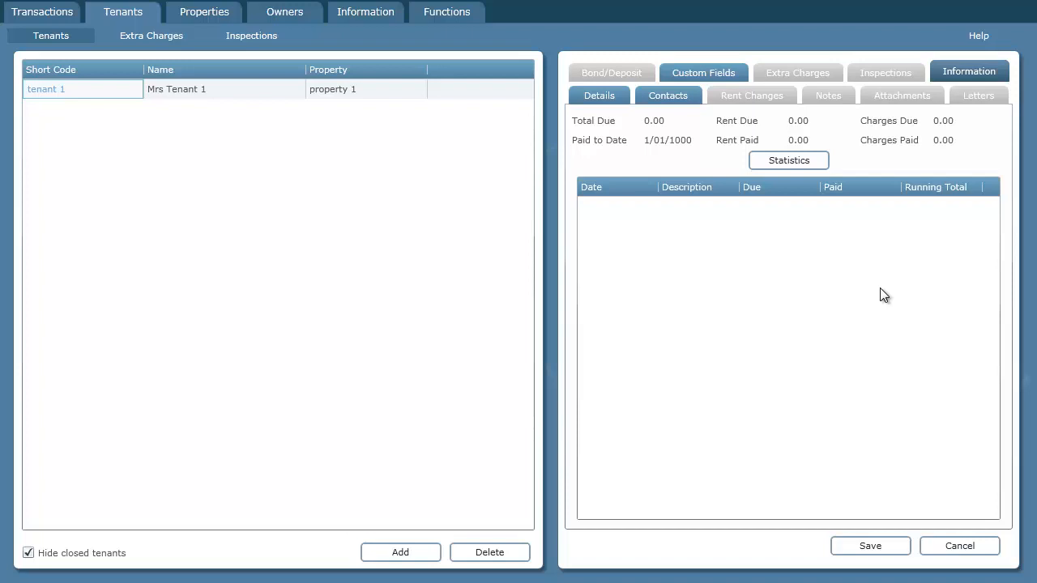
{"action": "left_click", "coordinate": [879, 546]}
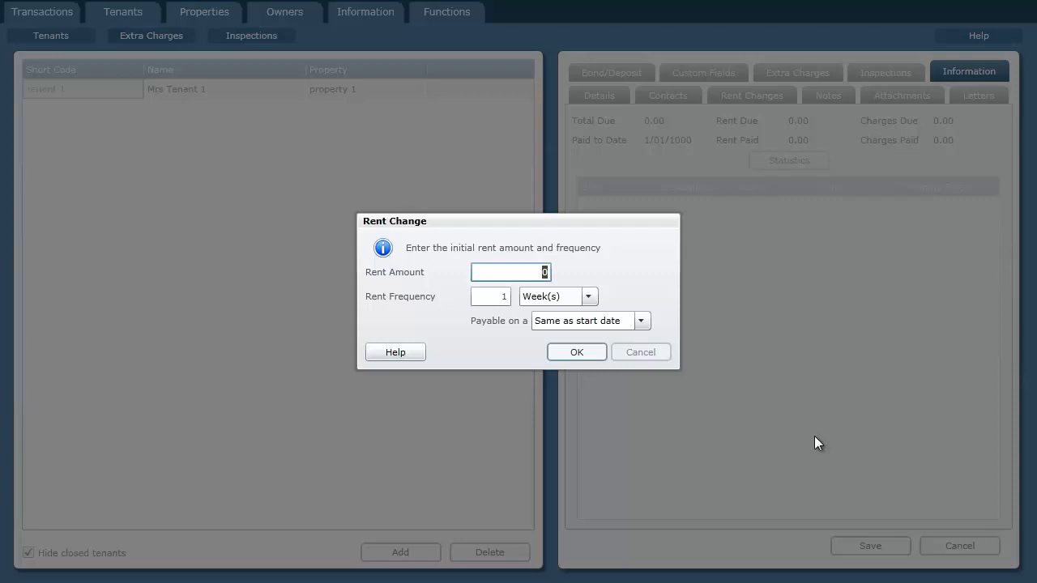
{"action": "type", "text": "100"}
{"action": "key", "text": "Tab"}
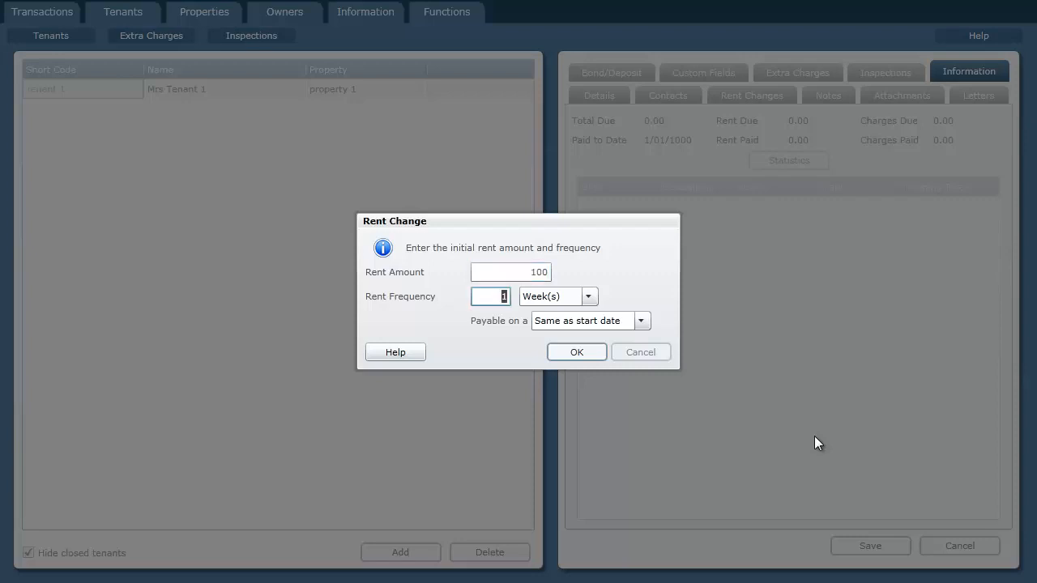
{"action": "key", "text": "Tab"}
{"action": "key", "text": "Tab"}
{"action": "left_click", "coordinate": [593, 356]}
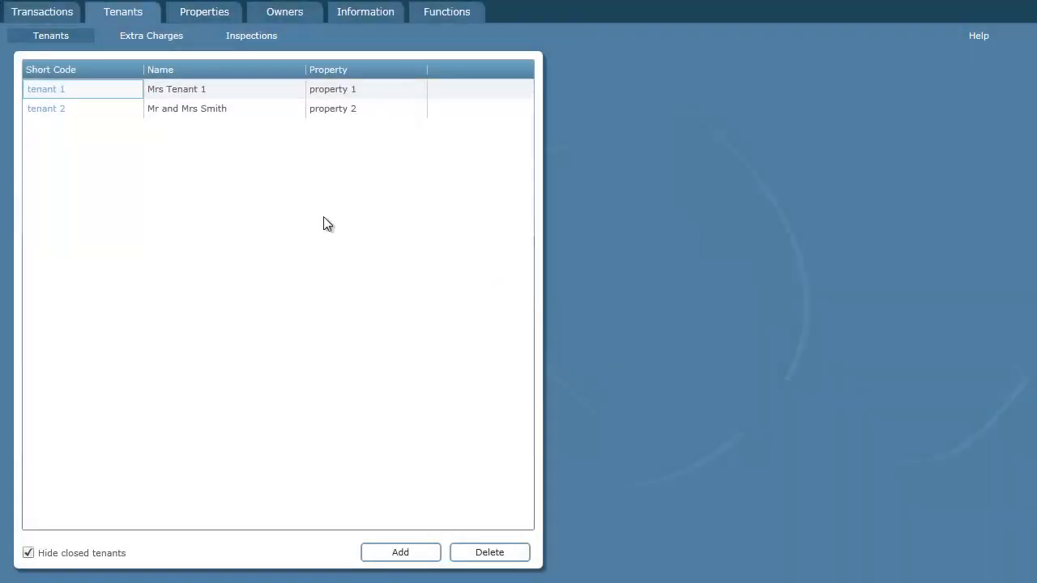
Reopen tenant 2 and add a second contact, entering the contact's name and the description Wife
{"action": "double_click", "coordinate": [44, 116]}
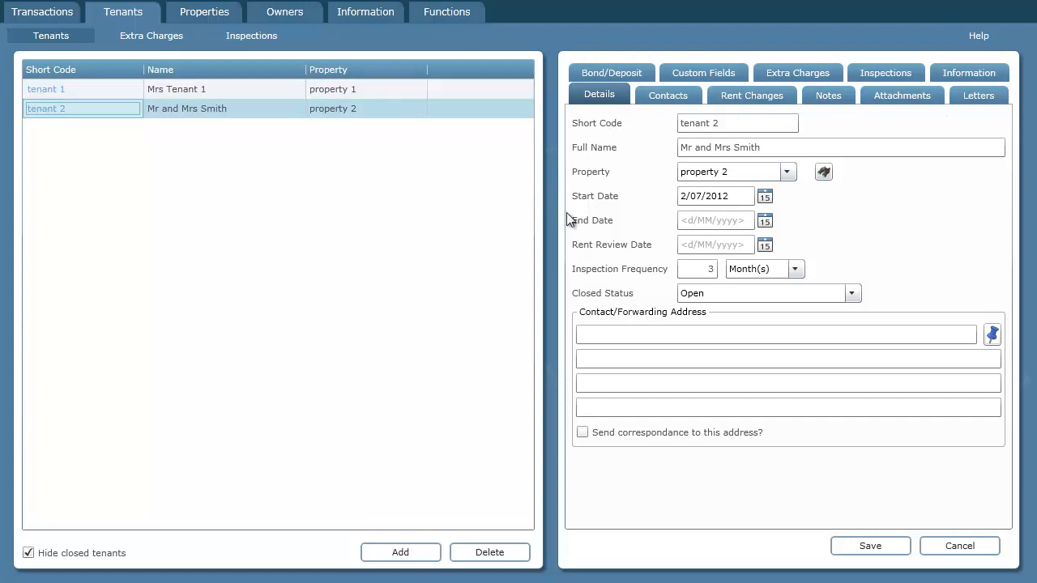
{"action": "left_click", "coordinate": [677, 96]}
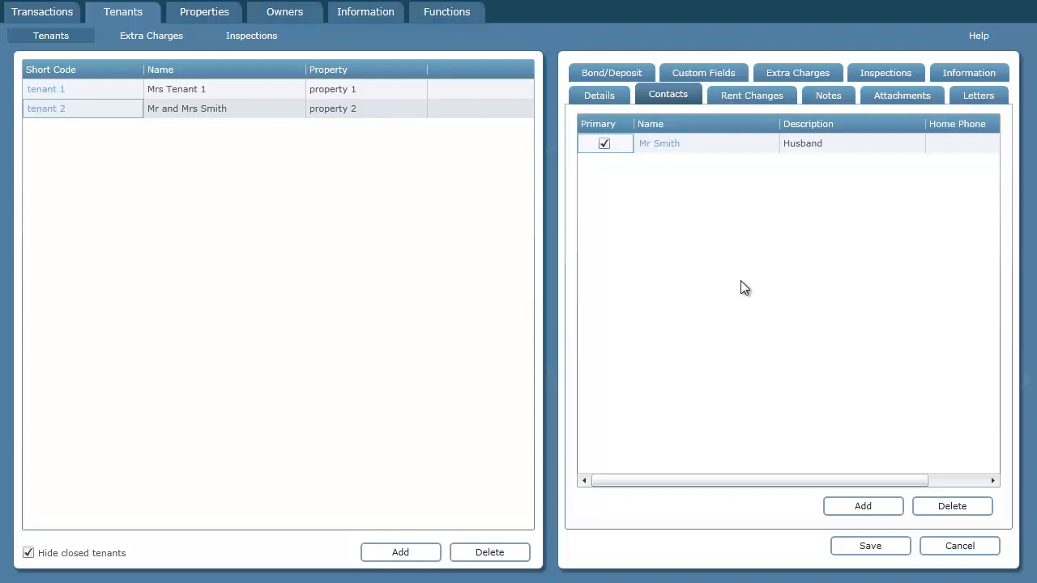
{"action": "left_click", "coordinate": [863, 507]}
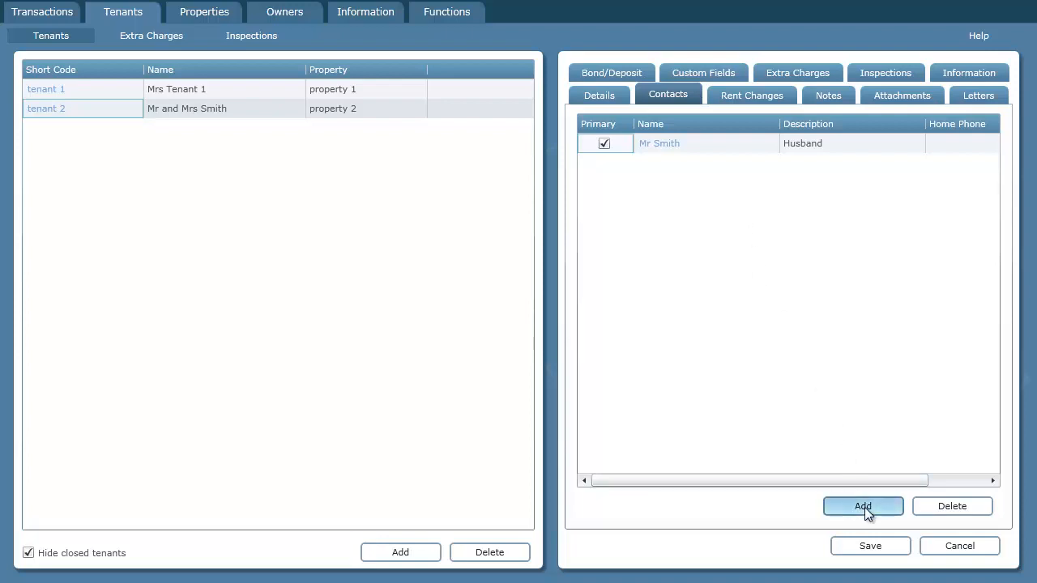
{"action": "left_click", "coordinate": [639, 191]}
{"action": "type", "text": "M"}
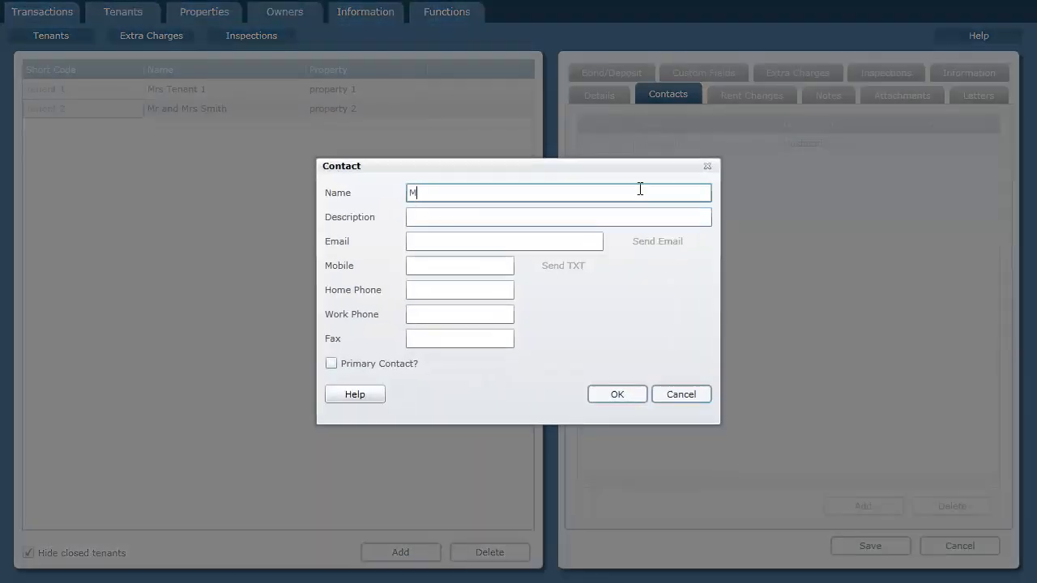
{"action": "type", "text": "rs Smith"}
{"action": "key", "text": "Tab"}
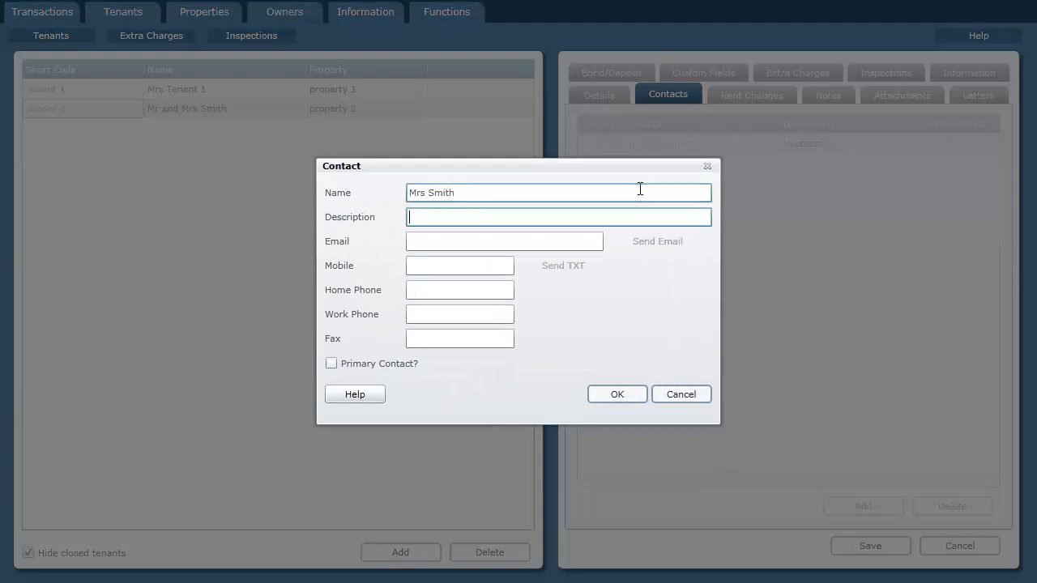
{"action": "type", "text": "Wife"}
{"action": "key", "text": "Tab"}
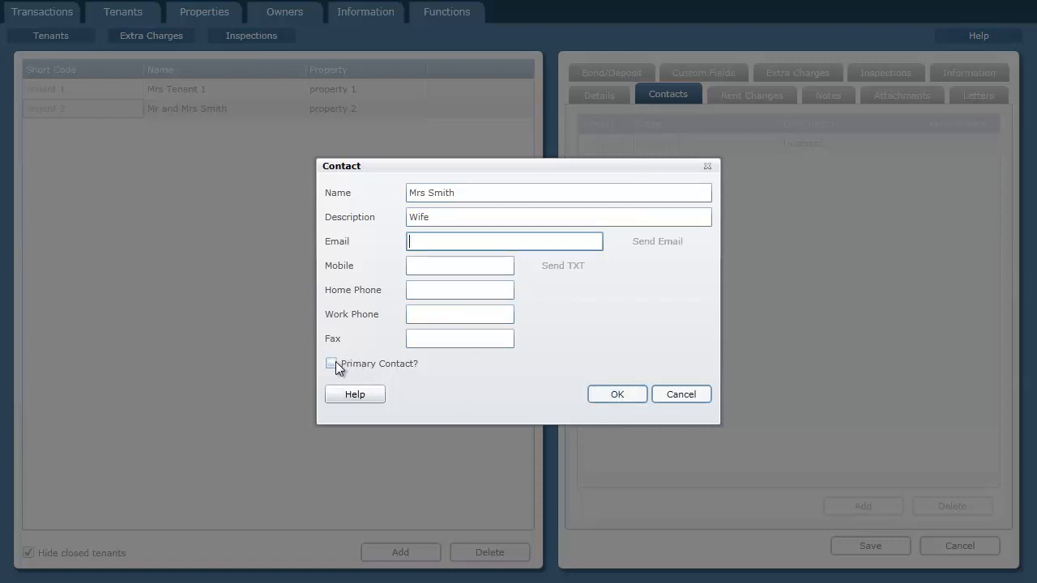
{"action": "left_click", "coordinate": [618, 392]}
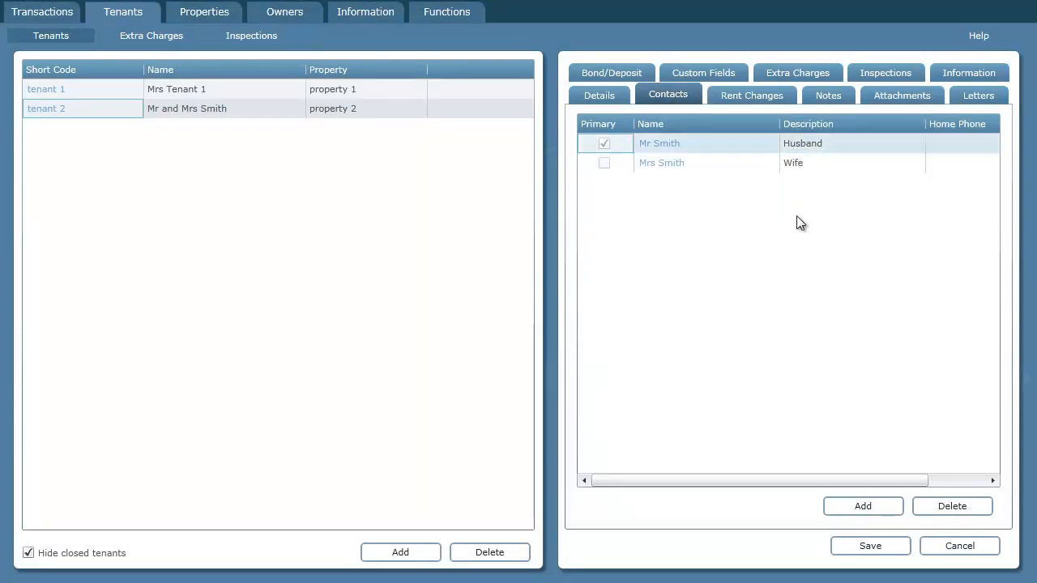
Add a rent change for tenant 2 dated 22/09/2012 with a rent of 110 per 1 week
{"action": "left_click", "coordinate": [751, 95]}
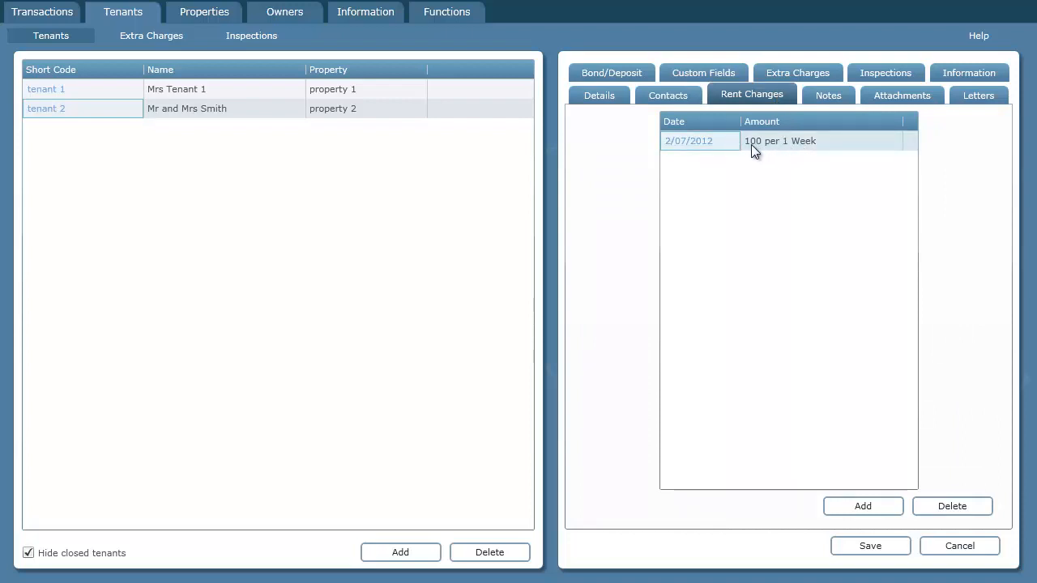
{"action": "left_click", "coordinate": [878, 507]}
{"action": "left_click", "coordinate": [558, 249]}
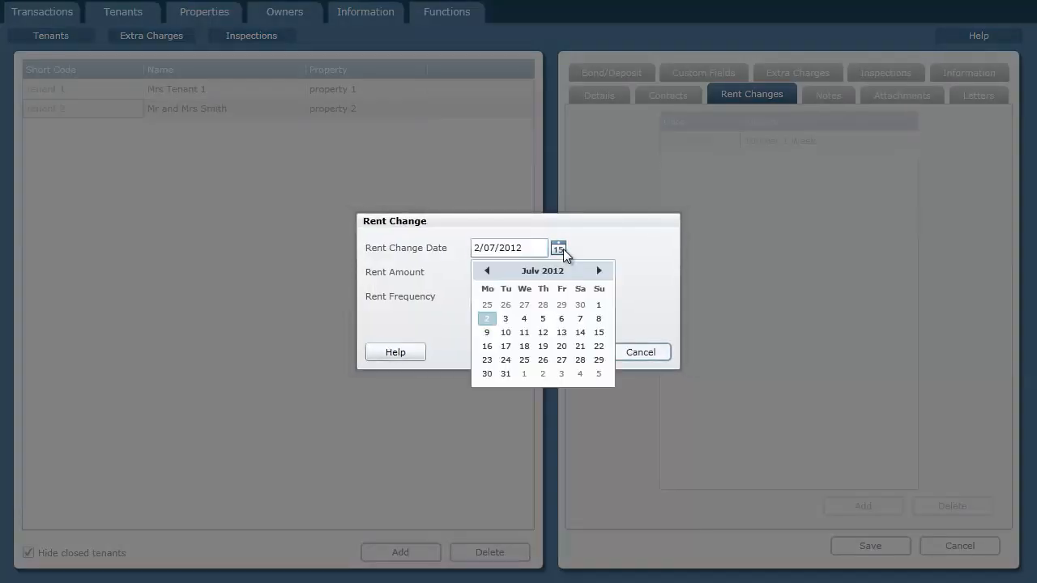
{"action": "left_click", "coordinate": [599, 270]}
{"action": "left_click", "coordinate": [599, 270]}
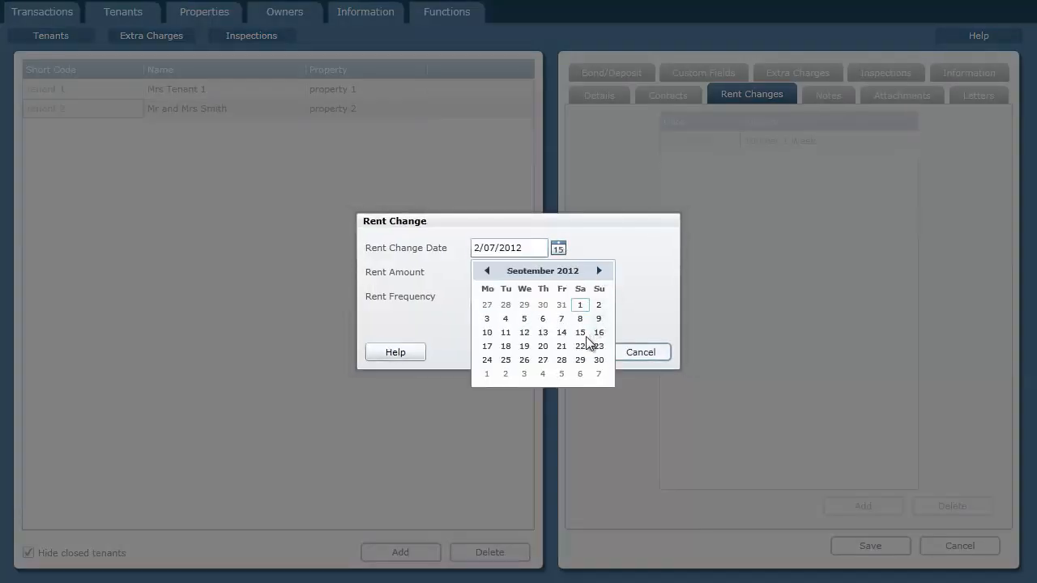
{"action": "left_click", "coordinate": [580, 346]}
{"action": "key", "text": "Tab"}
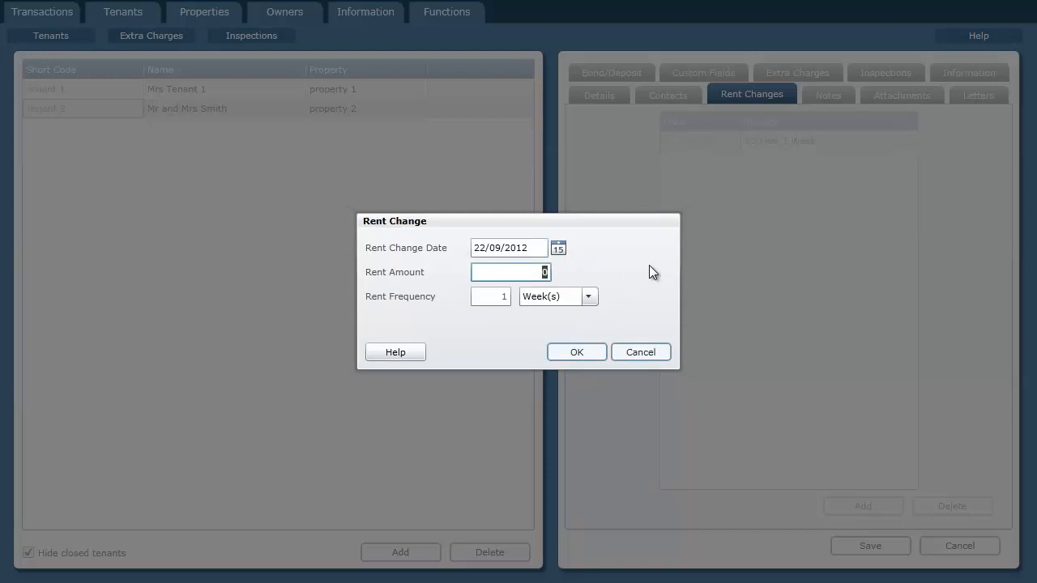
{"action": "type", "text": "110"}
{"action": "key", "text": "Tab"}
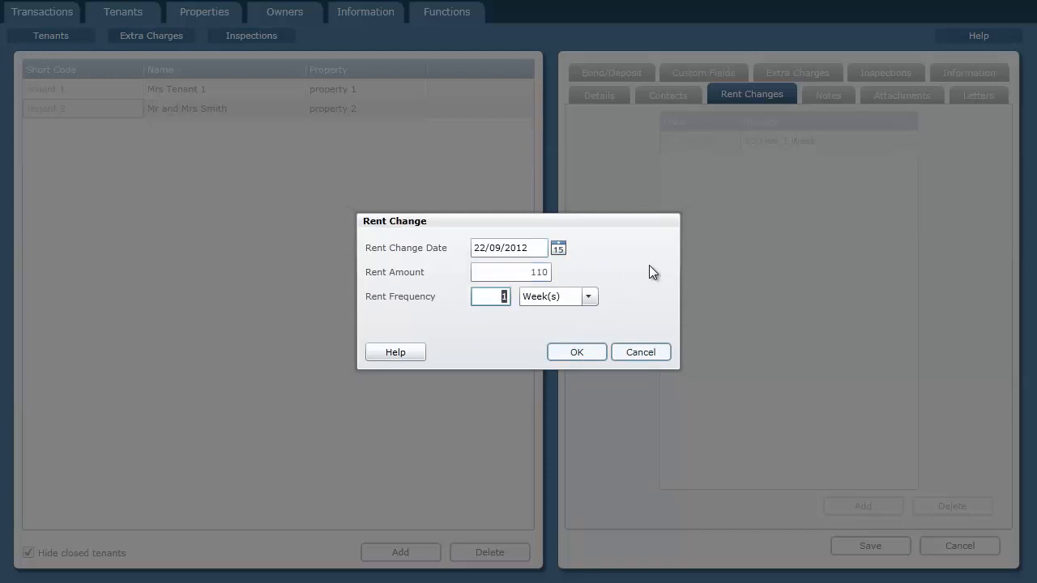
{"action": "left_click", "coordinate": [583, 352]}
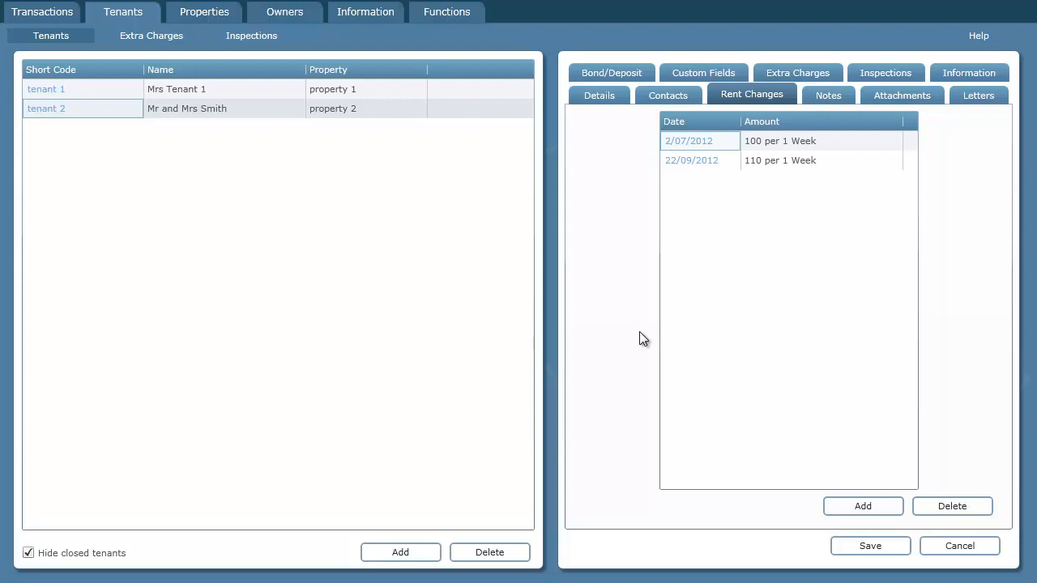
Look through tenant 2's notes, attachments and letters
{"action": "left_click", "coordinate": [830, 95]}
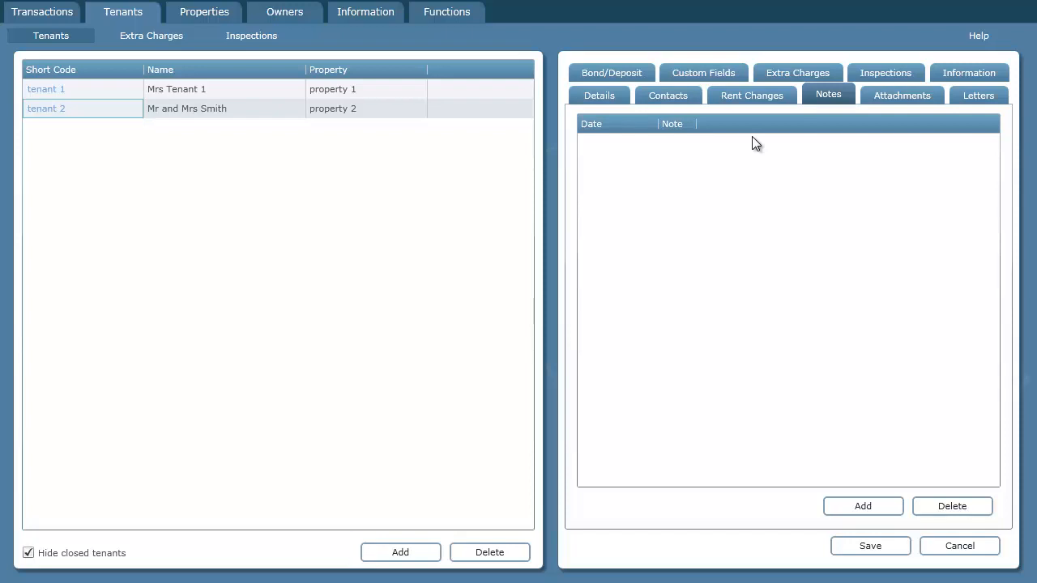
{"action": "left_click", "coordinate": [903, 93]}
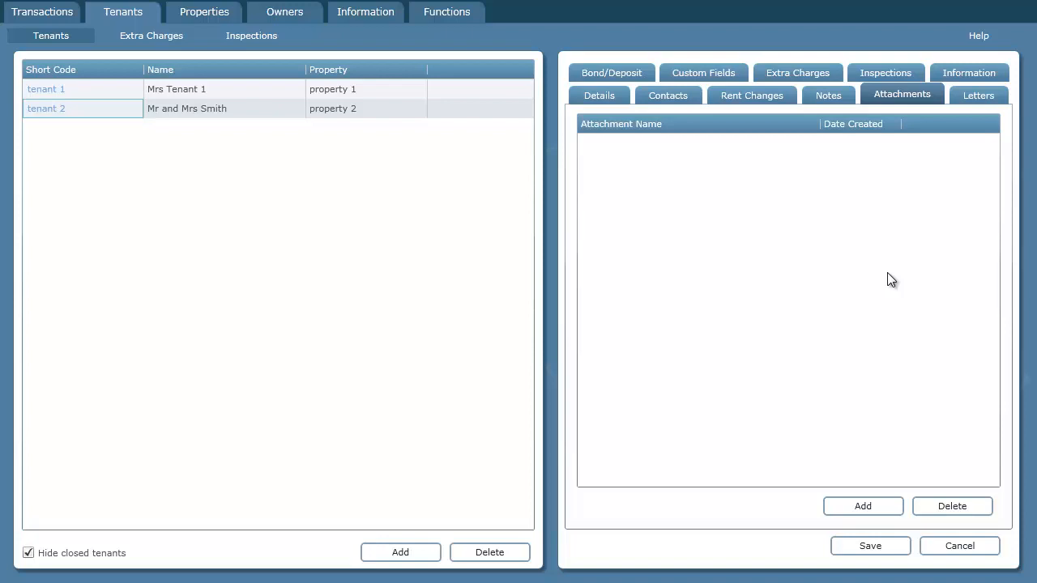
{"action": "left_click", "coordinate": [980, 97]}
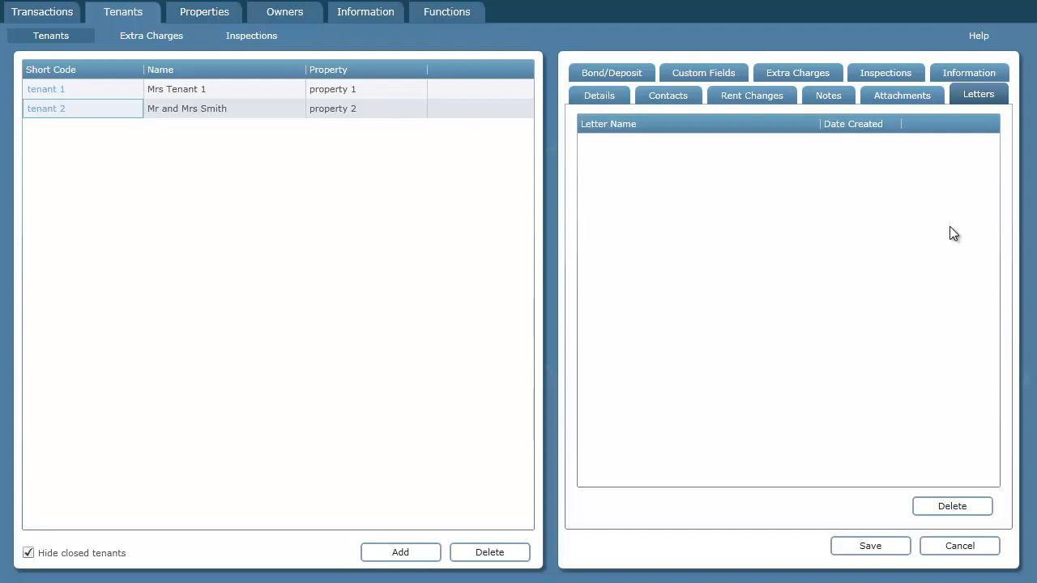
Record a bond payment of 100 as money in for tenant 2, with the reason Initial bond
{"action": "left_click", "coordinate": [629, 70]}
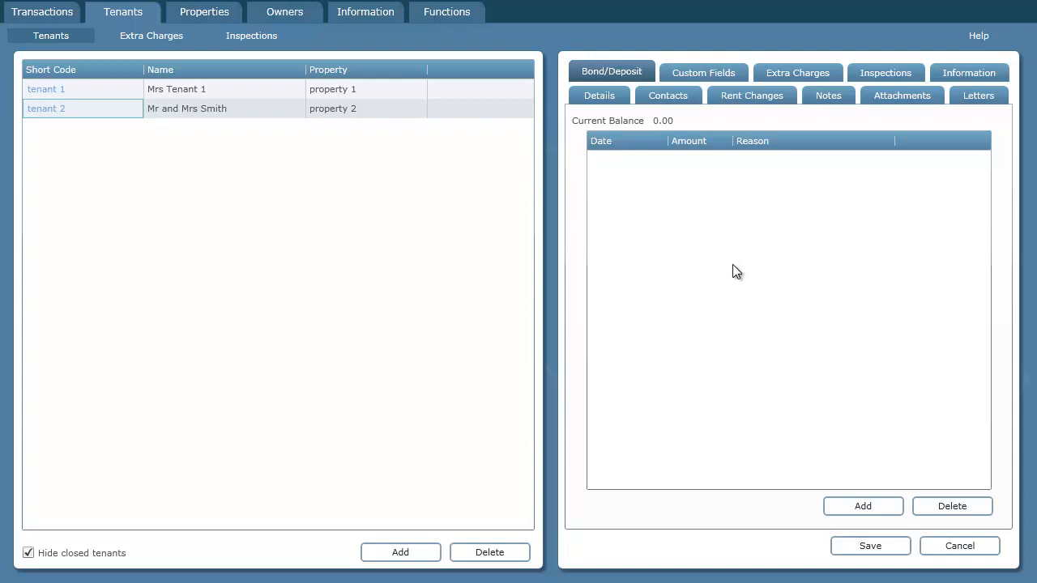
{"action": "left_click", "coordinate": [863, 506]}
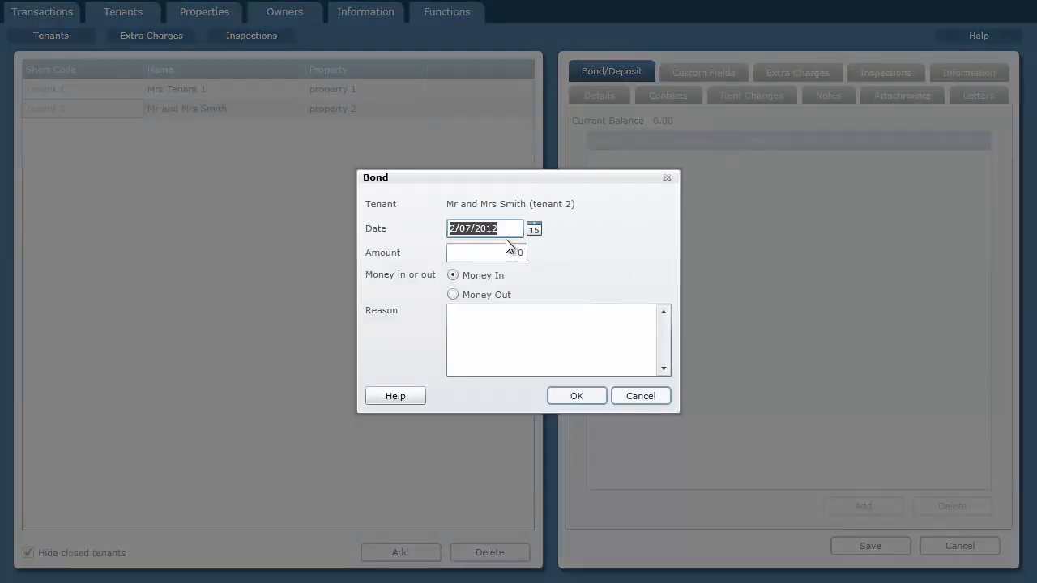
{"action": "left_click", "coordinate": [515, 252]}
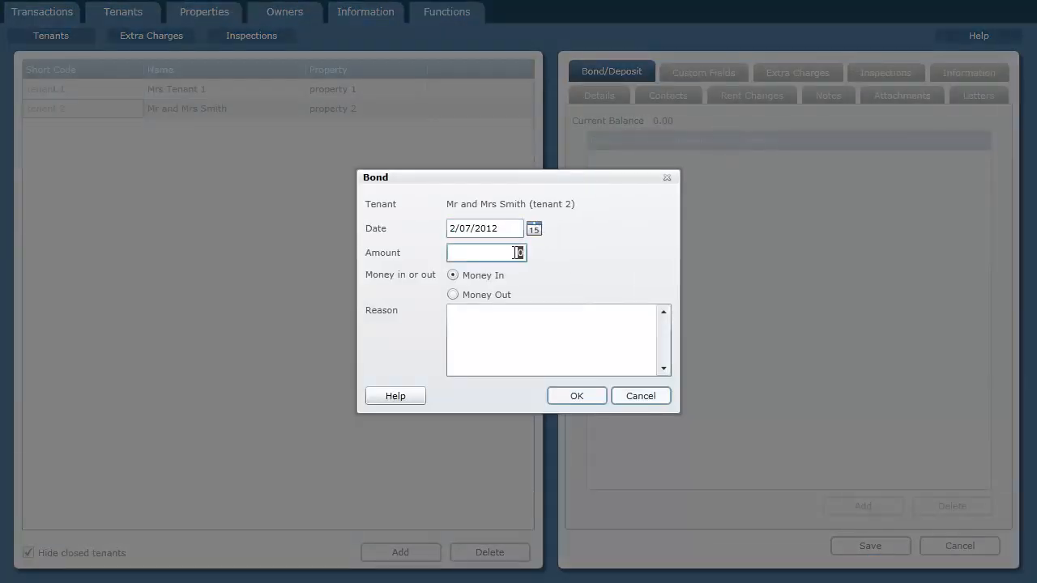
{"action": "type", "text": "100"}
{"action": "left_click", "coordinate": [509, 340]}
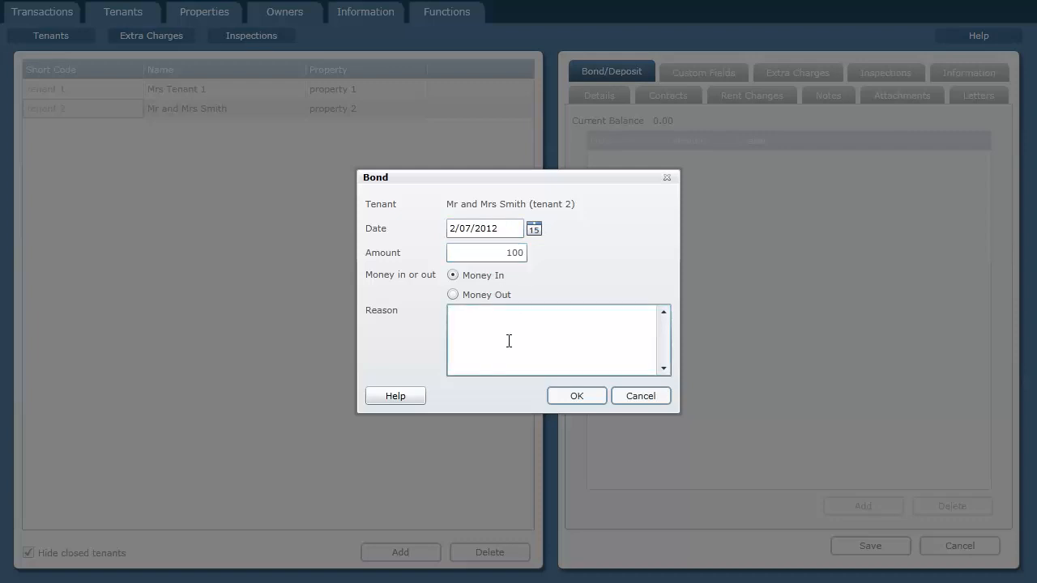
{"action": "type", "text": "Initial bond"}
{"action": "left_click", "coordinate": [586, 395]}
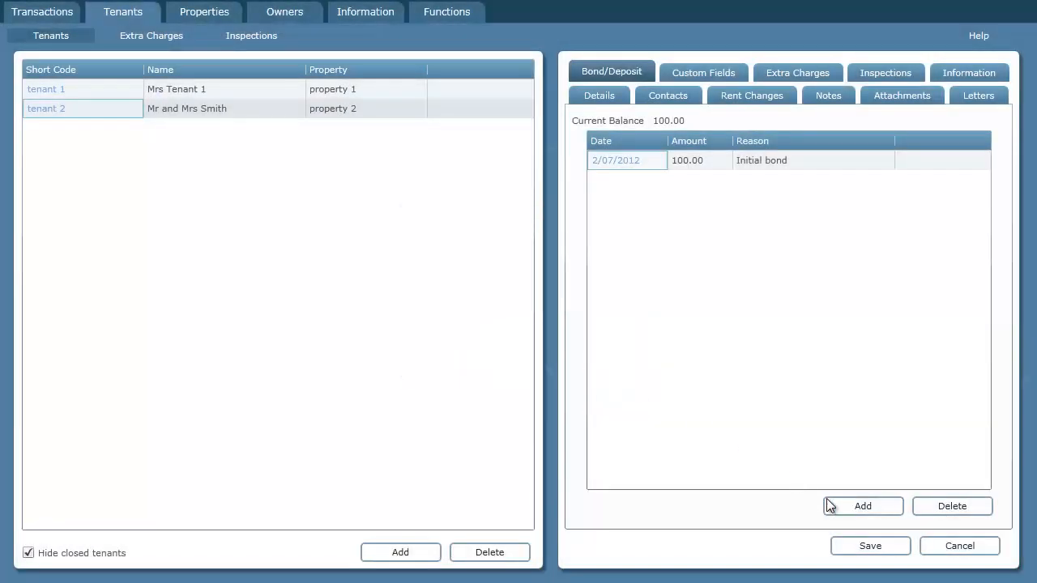
Record a second bond entry of 80 as money out for tenant 2, with the reason Some reason
{"action": "left_click", "coordinate": [863, 506]}
{"action": "key", "text": "Tab"}
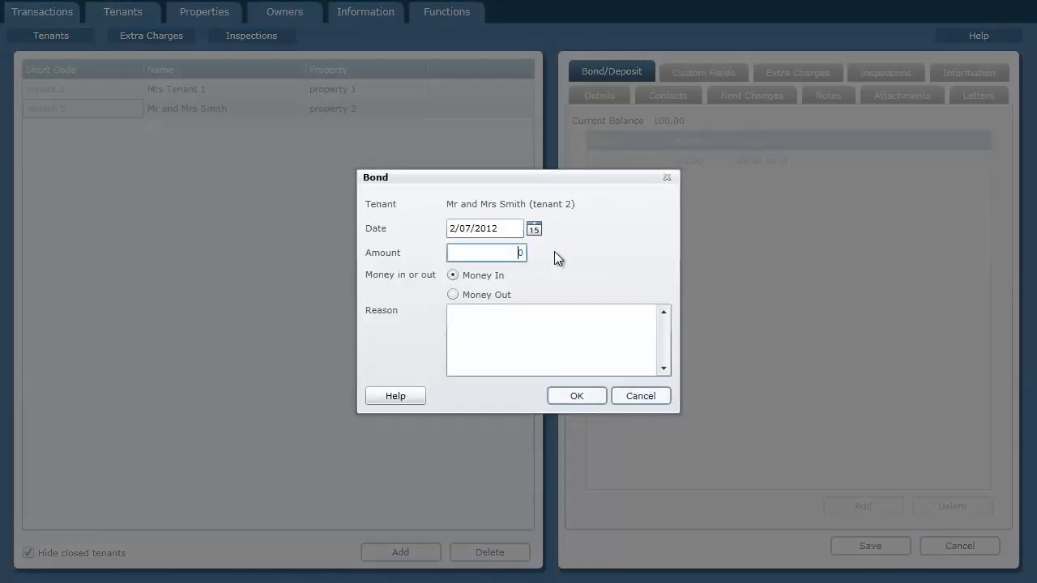
{"action": "type", "text": "80"}
{"action": "key", "text": "Tab"}
{"action": "left_click", "coordinate": [454, 295]}
{"action": "left_click", "coordinate": [500, 329]}
{"action": "type", "text": "S"}
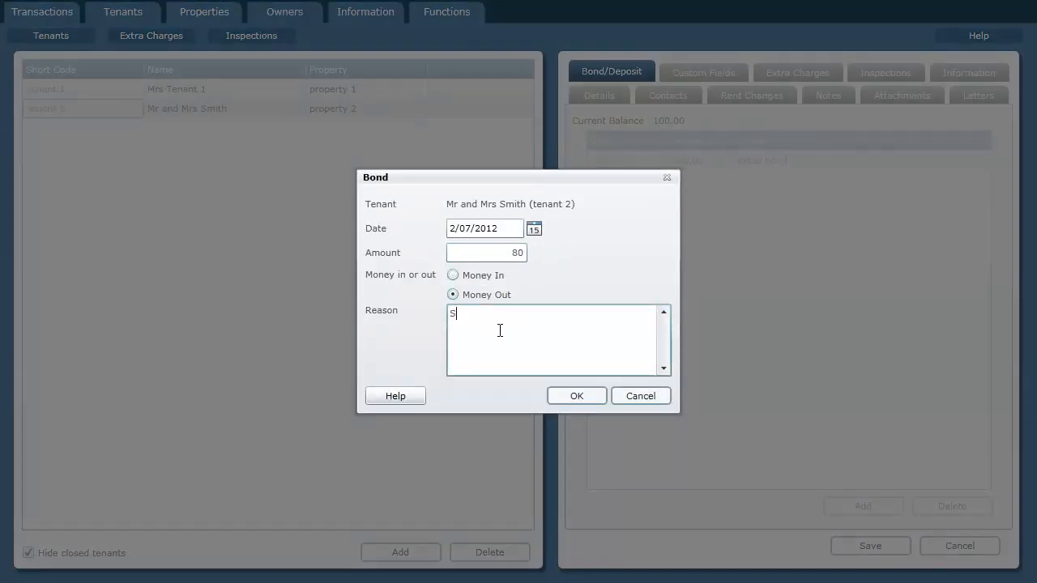
{"action": "type", "text": "onme reason"}
{"action": "key", "text": "Delete"}
{"action": "left_click", "coordinate": [576, 397]}
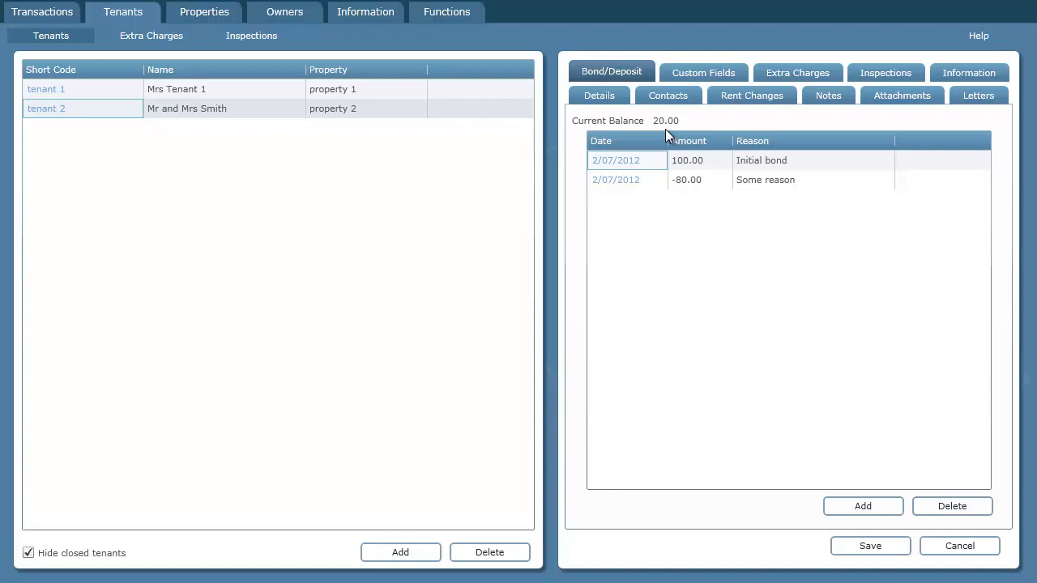
Check tenant 2's extra charges, inspections and account information, and save the tenant
{"action": "left_click", "coordinate": [809, 72]}
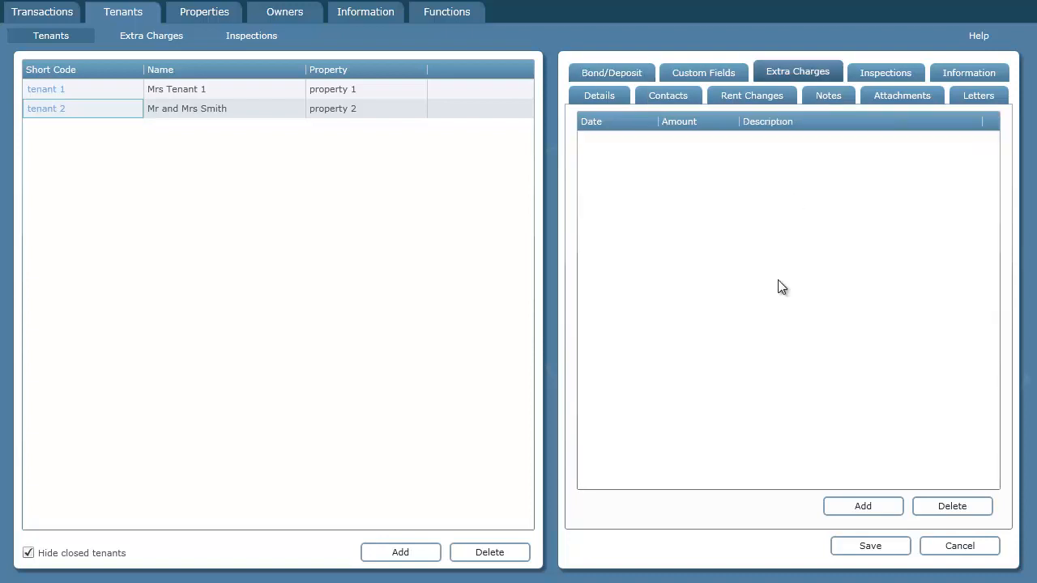
{"action": "left_click", "coordinate": [892, 68]}
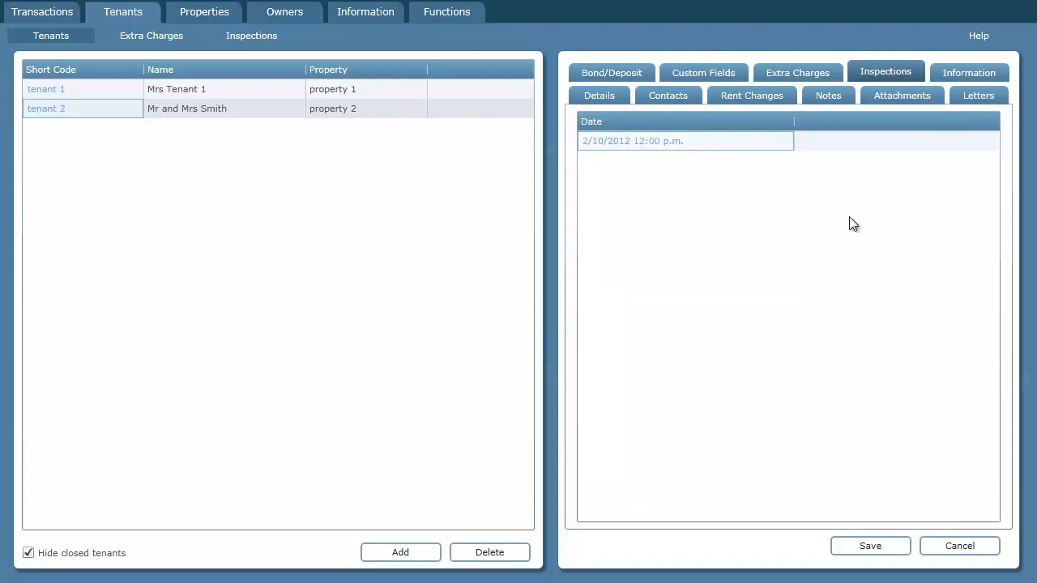
{"action": "left_click", "coordinate": [968, 73]}
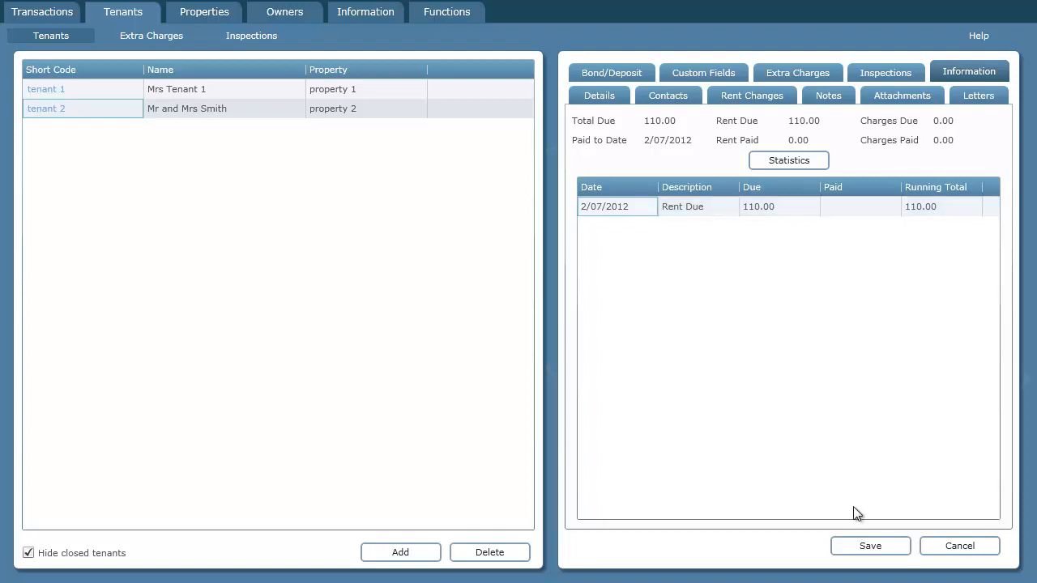
{"action": "left_click", "coordinate": [867, 547]}
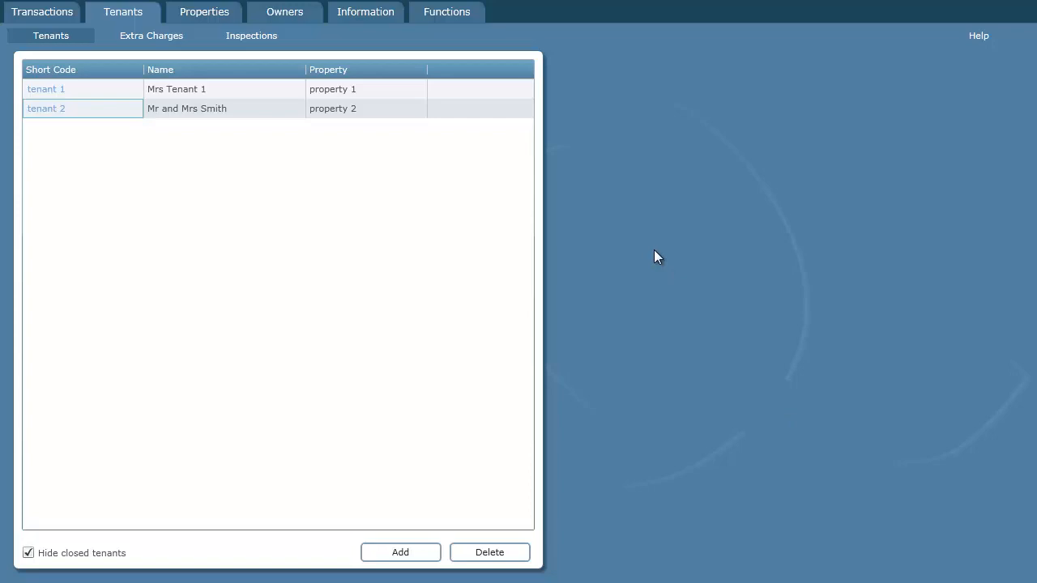
Start a new tenant with the short code Tenant 3 and the full name Tenant number 3
{"action": "left_click", "coordinate": [402, 553]}
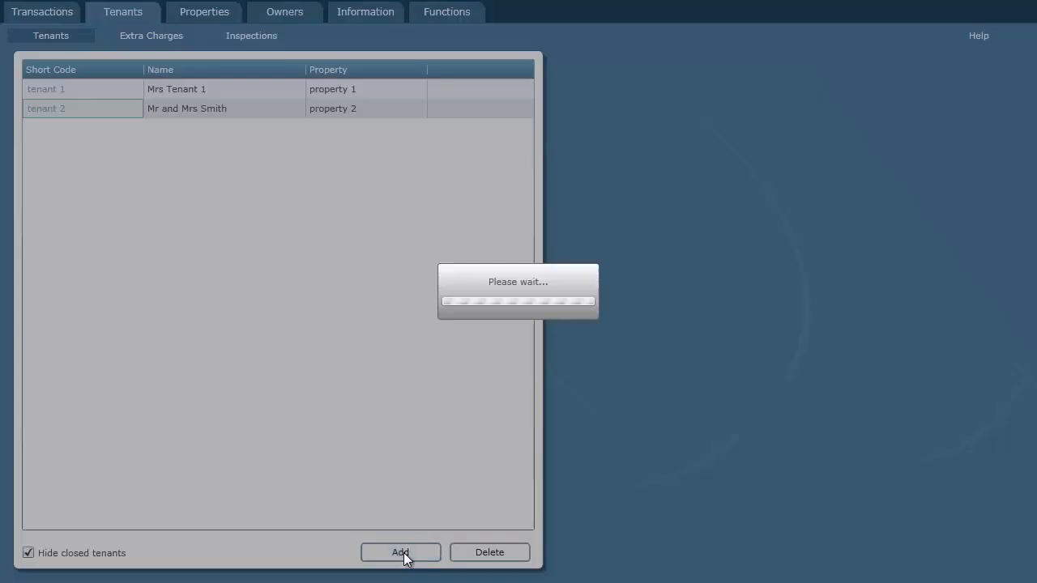
{"action": "left_click", "coordinate": [754, 125]}
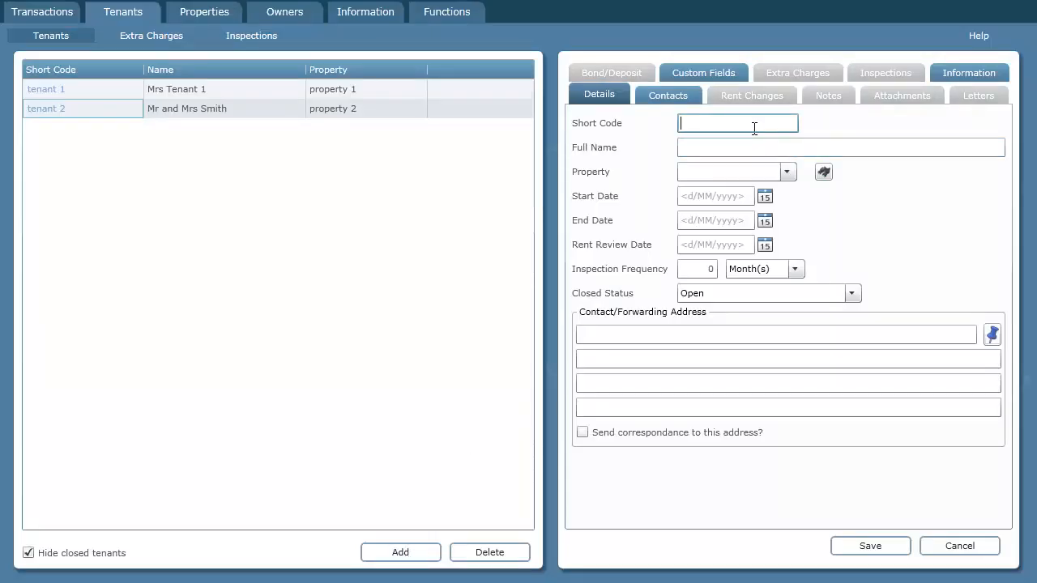
{"action": "type", "text": "Tenant 3"}
{"action": "key", "text": "Tab"}
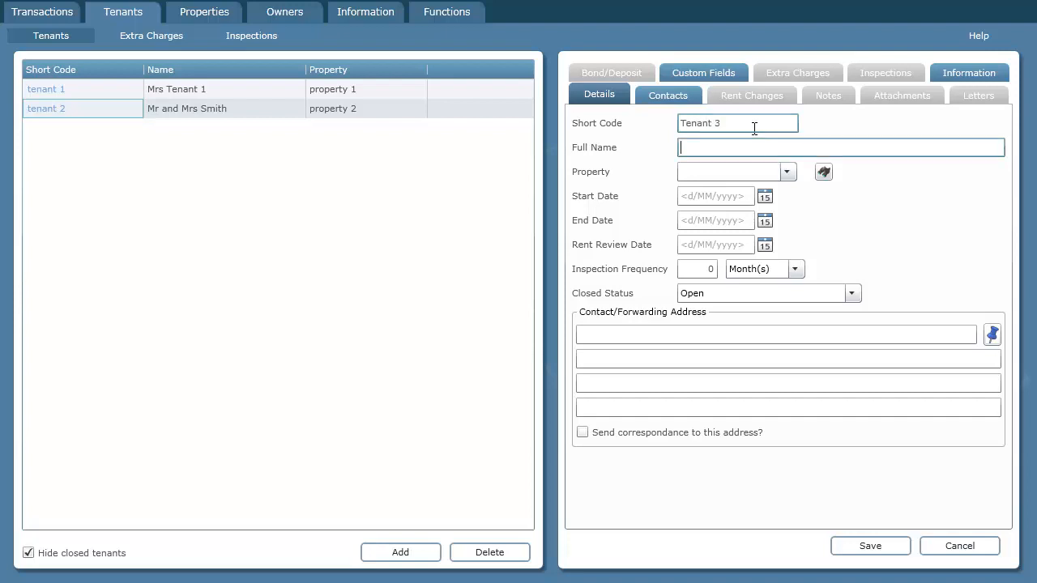
{"action": "type", "text": "Tenant number 3"}
{"action": "key", "text": "Tab"}
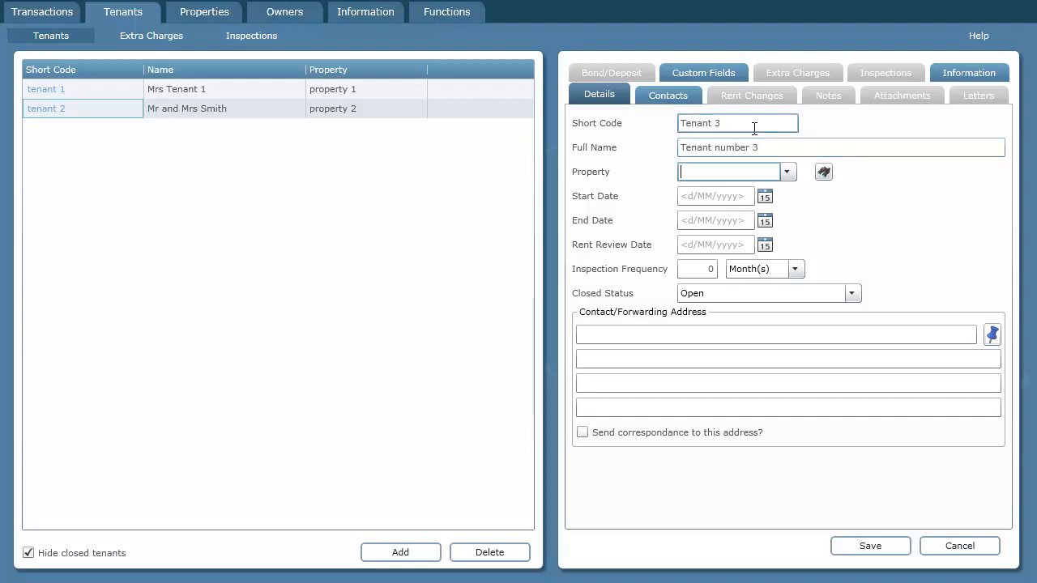
Assign the new tenant to the property Building15 with a start date of 1/03/2012
{"action": "left_click", "coordinate": [779, 170]}
{"action": "left_click", "coordinate": [760, 266]}
{"action": "left_click", "coordinate": [769, 199]}
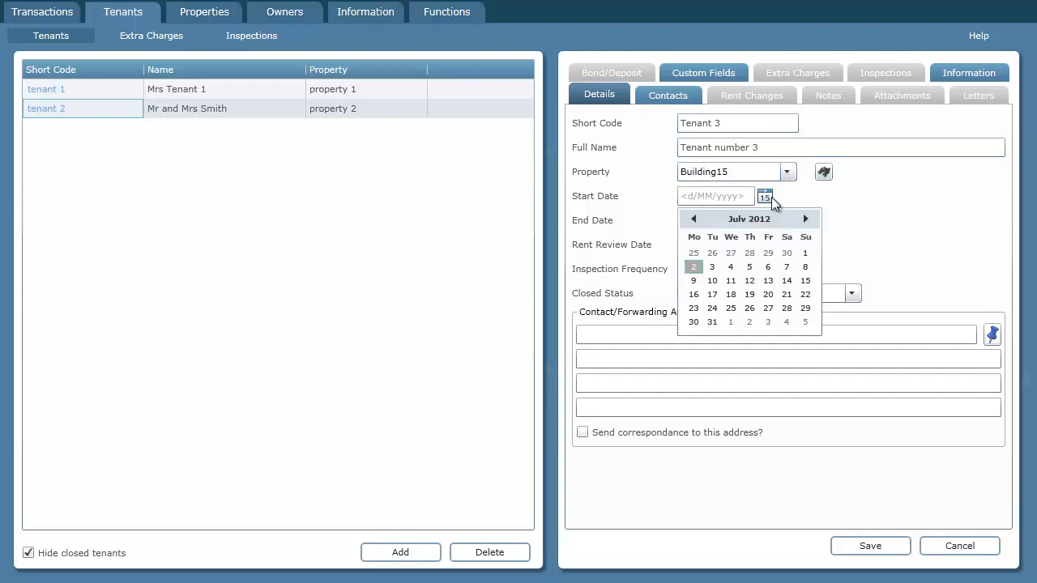
{"action": "left_click", "coordinate": [695, 224]}
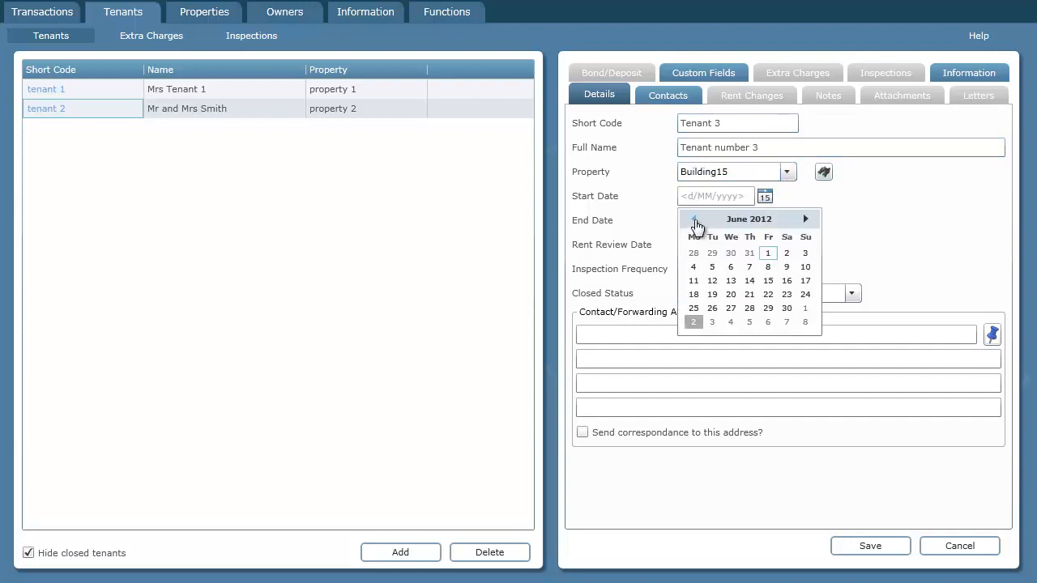
{"action": "left_click", "coordinate": [695, 223]}
{"action": "left_click", "coordinate": [695, 223]}
{"action": "left_click", "coordinate": [695, 224]}
{"action": "left_click", "coordinate": [750, 254]}
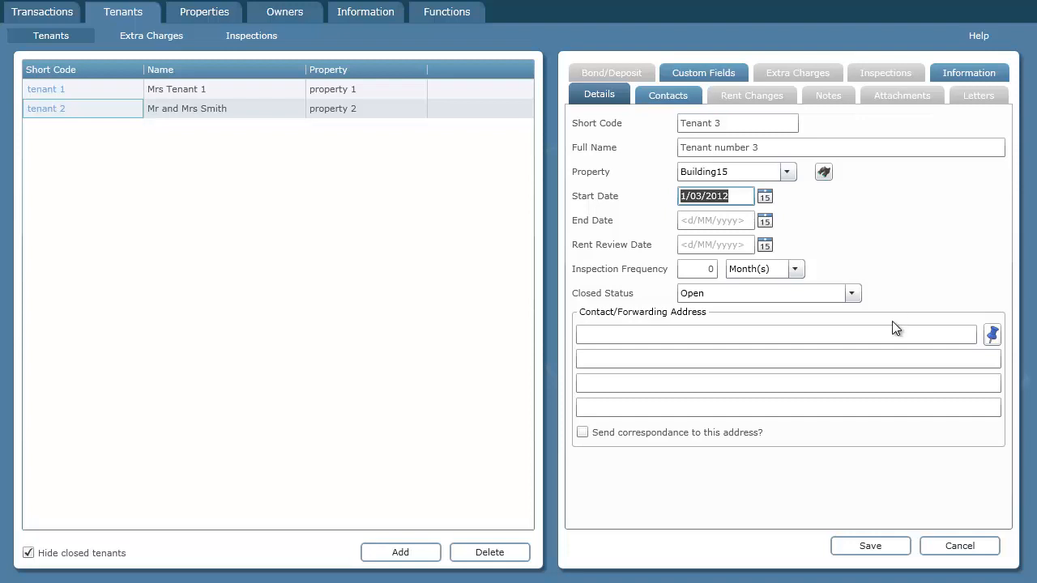
{"action": "key", "text": "Tab"}
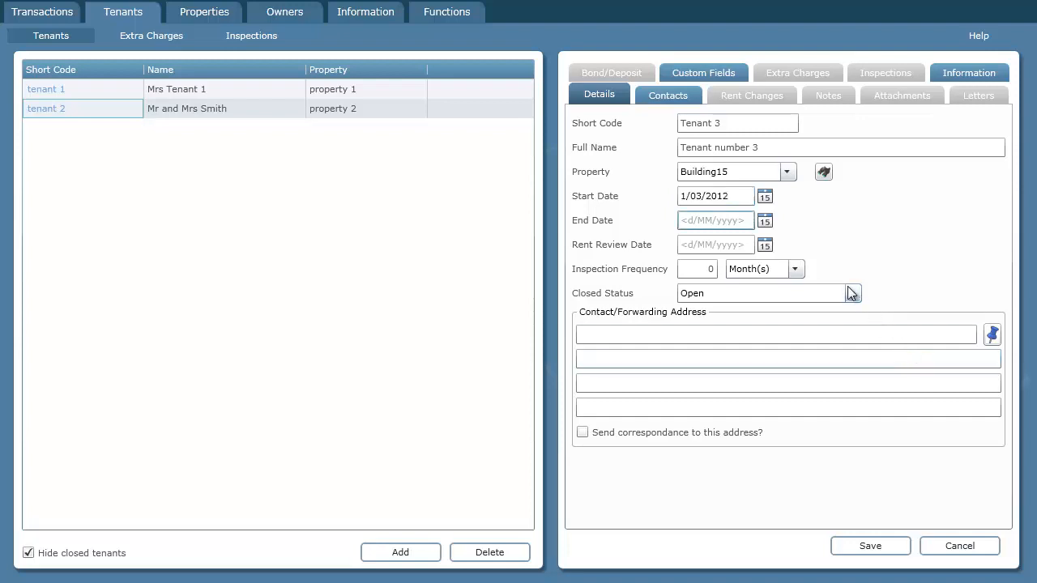
Save the new tenant with an initial rent of 100 per 1 week, payable on the same day as the start date
{"action": "left_click", "coordinate": [870, 546]}
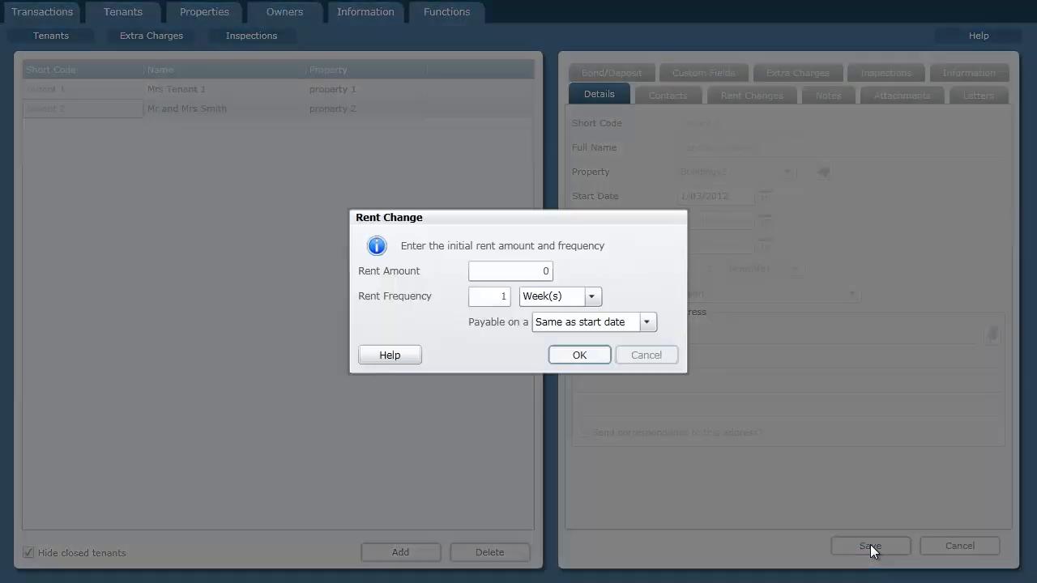
{"action": "type", "text": "100"}
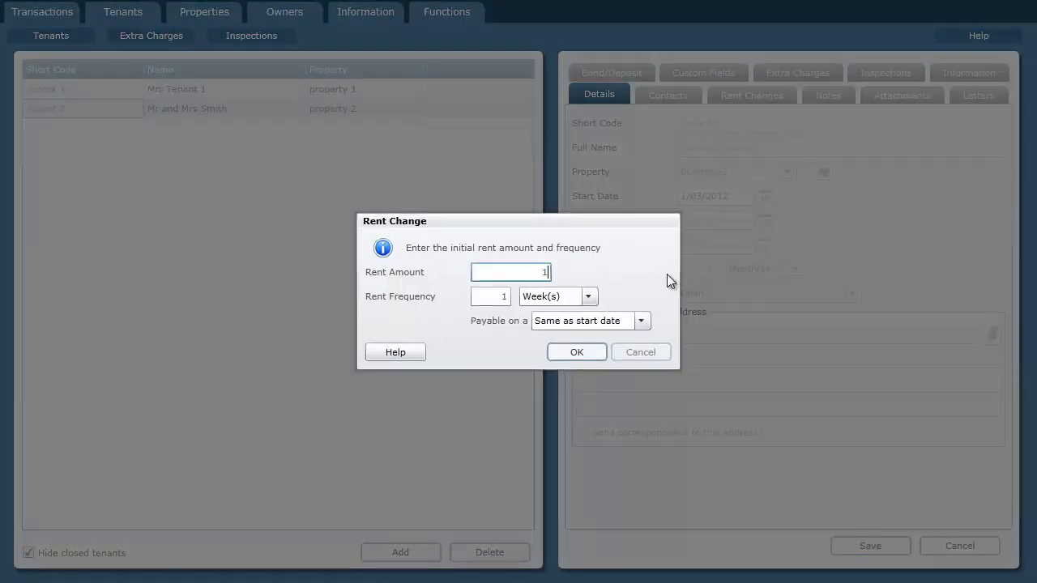
{"action": "left_click", "coordinate": [577, 351]}
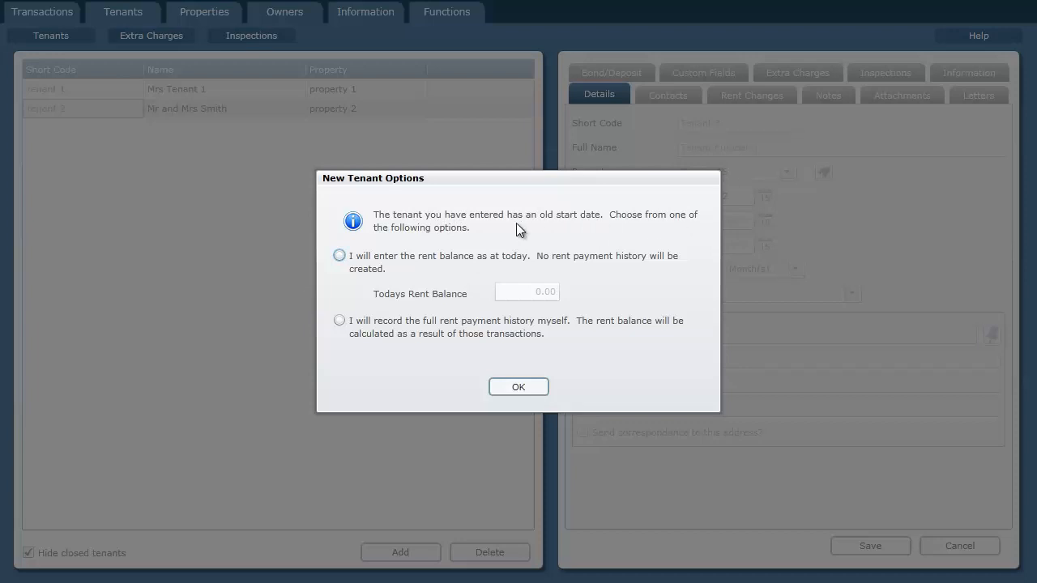
Choose to enter the rent balance as at today without payment history, set today's rent balance to 50, and confirm the new tenant options
{"action": "left_click", "coordinate": [339, 255]}
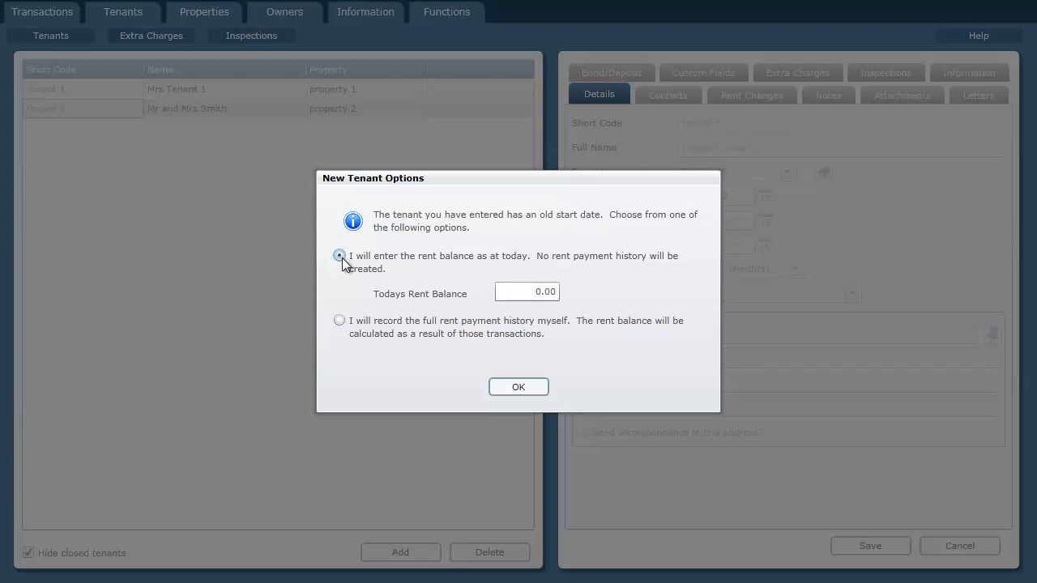
{"action": "left_click", "coordinate": [553, 289]}
{"action": "type", "text": "50"}
{"action": "left_click", "coordinate": [344, 324]}
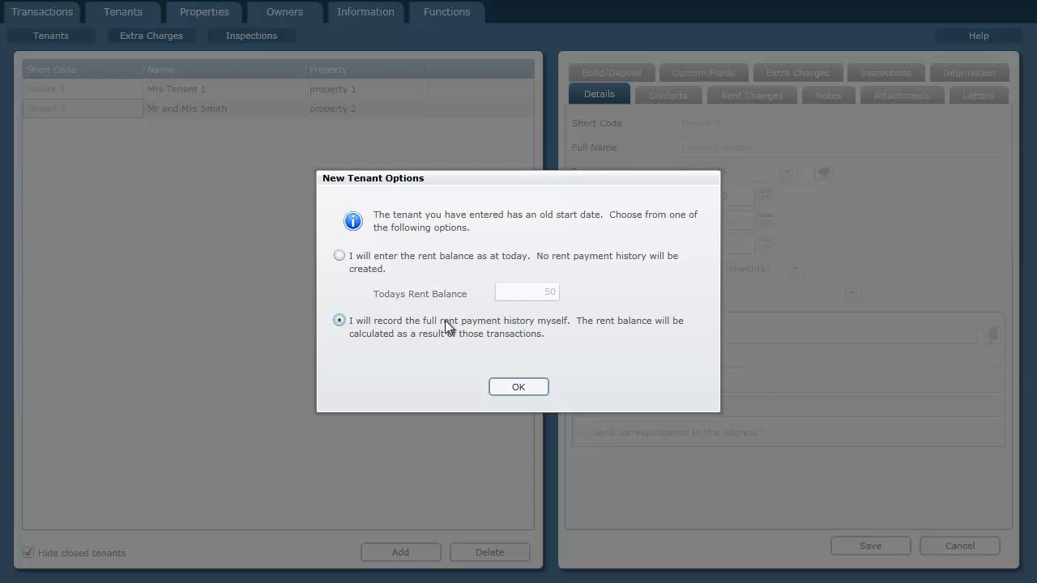
{"action": "left_click", "coordinate": [339, 256]}
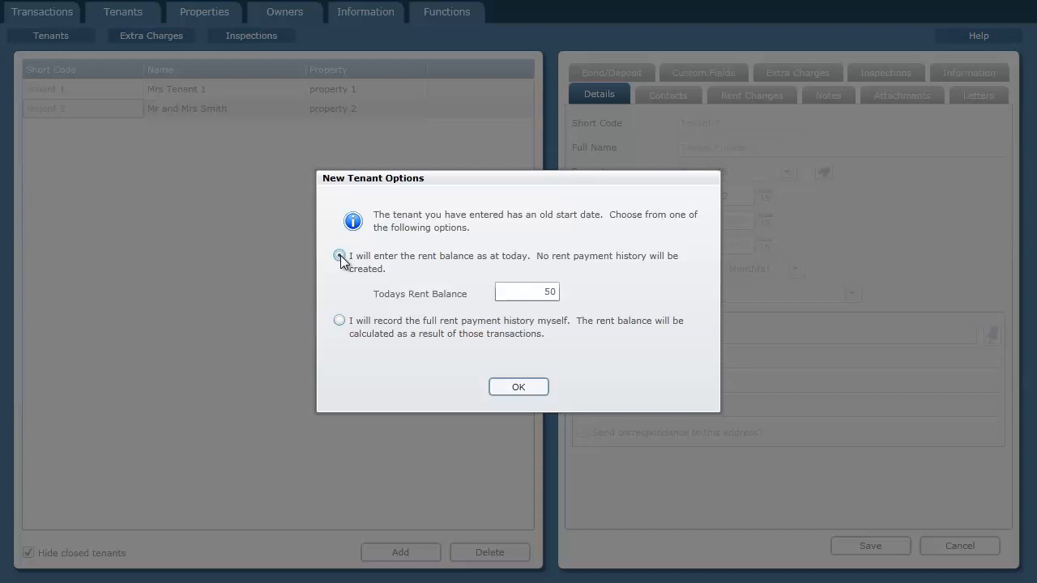
{"action": "left_click", "coordinate": [339, 321]}
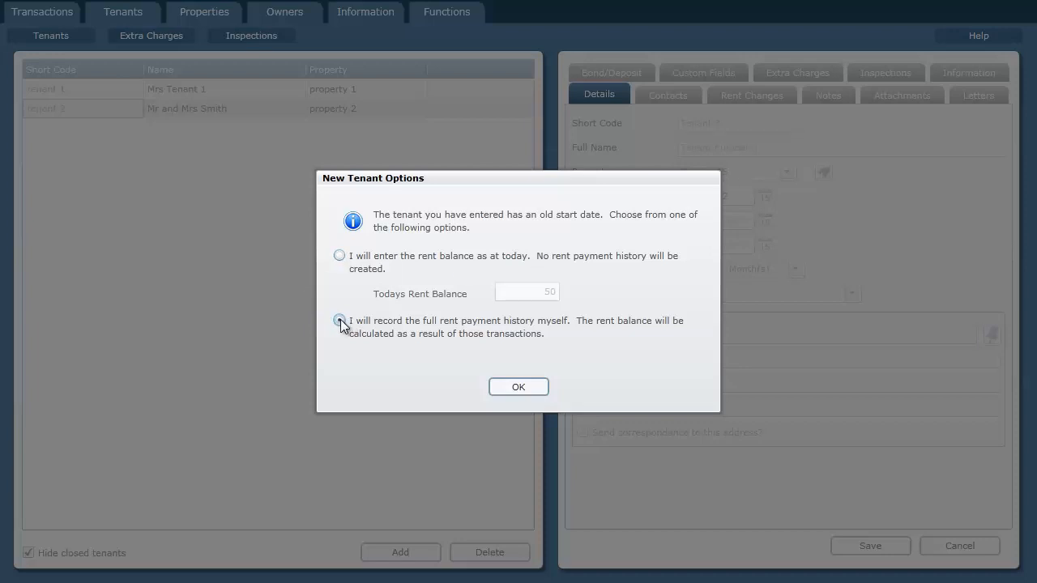
{"action": "left_click", "coordinate": [339, 256]}
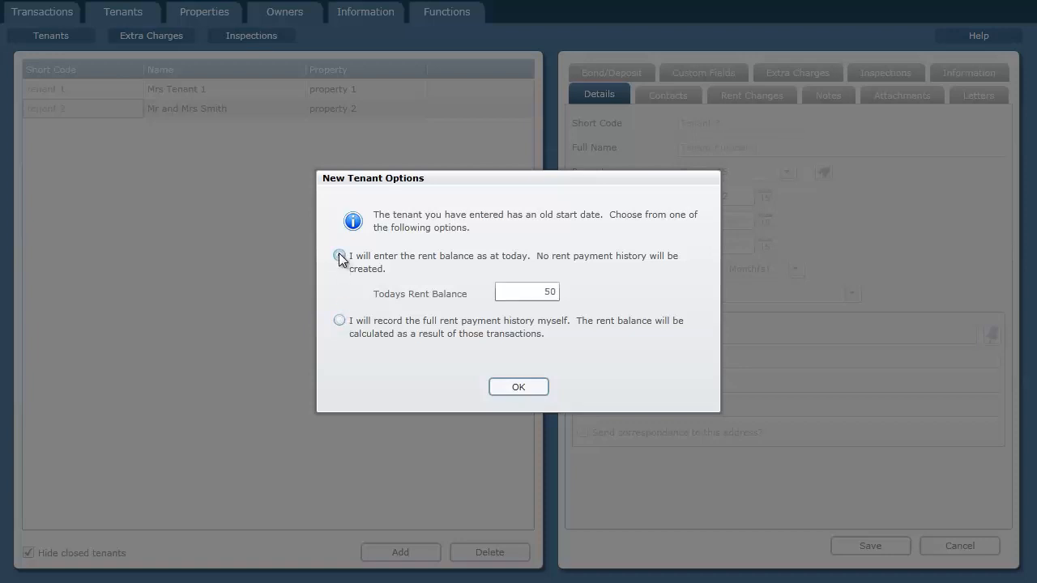
{"action": "left_click", "coordinate": [523, 387]}
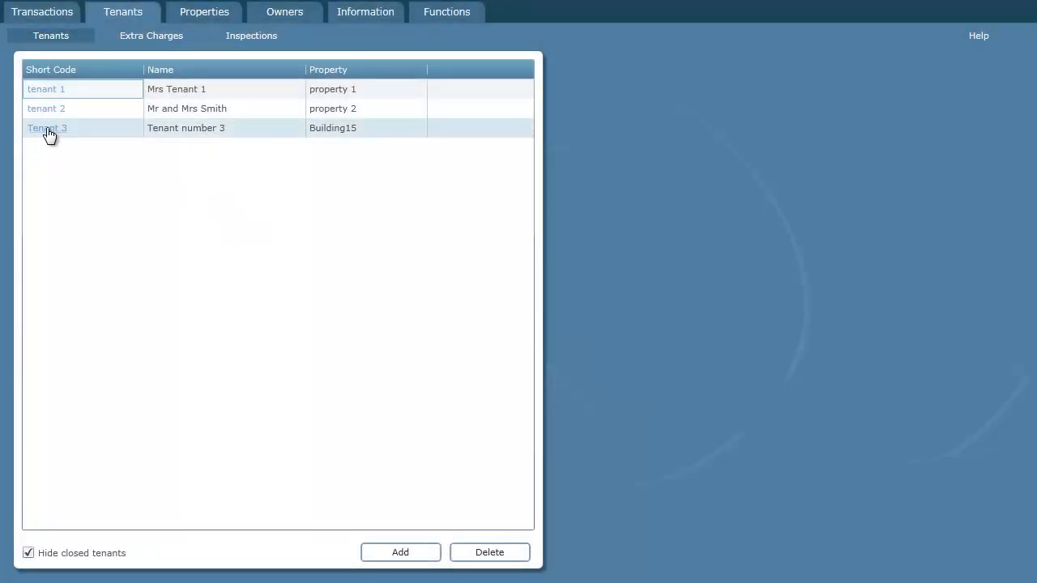
Open Tenant 3's account information, review the rent due entries and running totals through the latest date, and save the tenant
{"action": "left_click", "coordinate": [49, 134]}
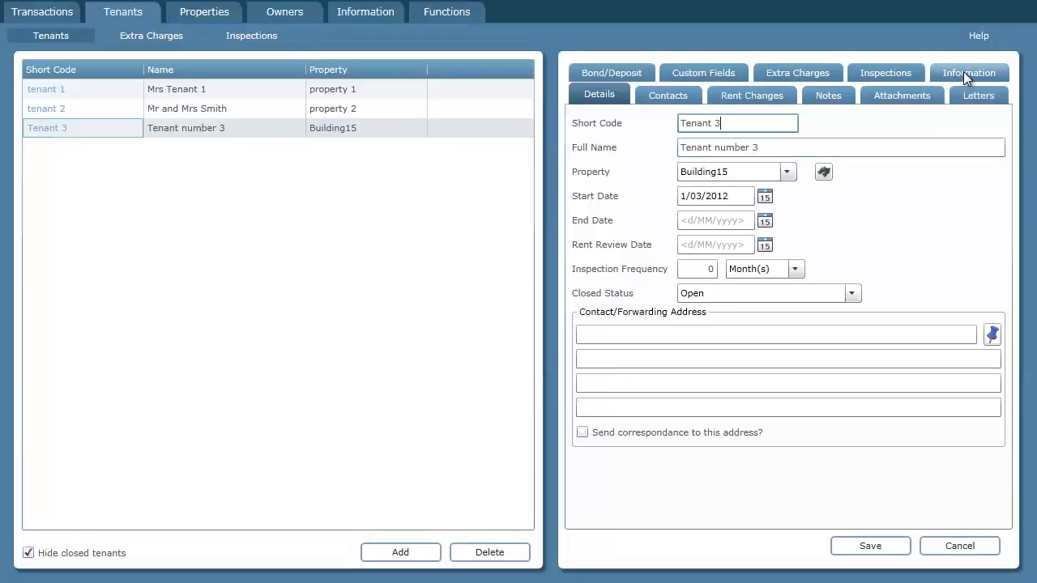
{"action": "left_click", "coordinate": [963, 71]}
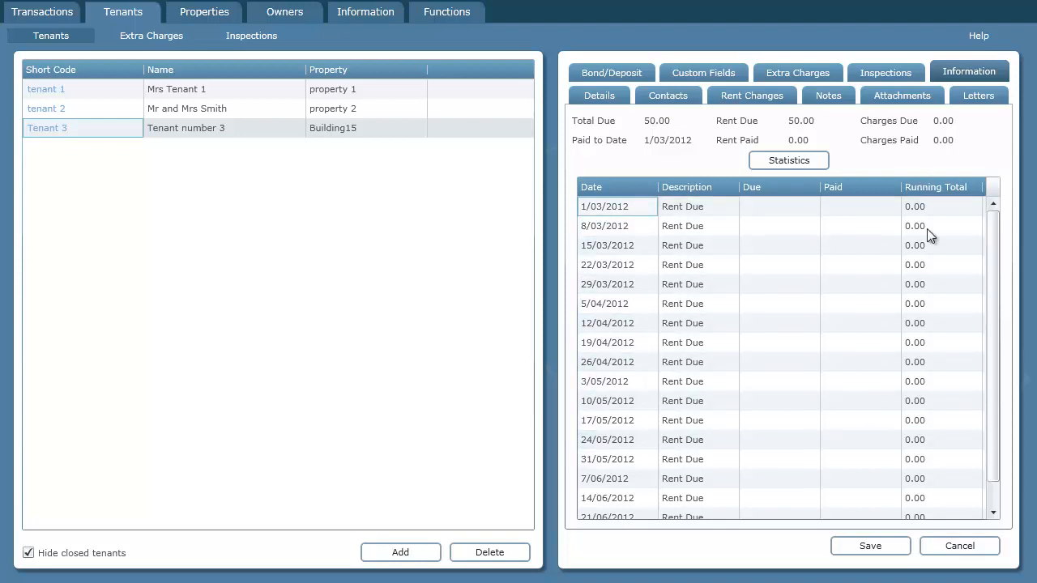
{"action": "left_click", "coordinate": [914, 362]}
{"action": "left_click_drag", "start_coordinate": [989, 336], "coordinate": [993, 400]}
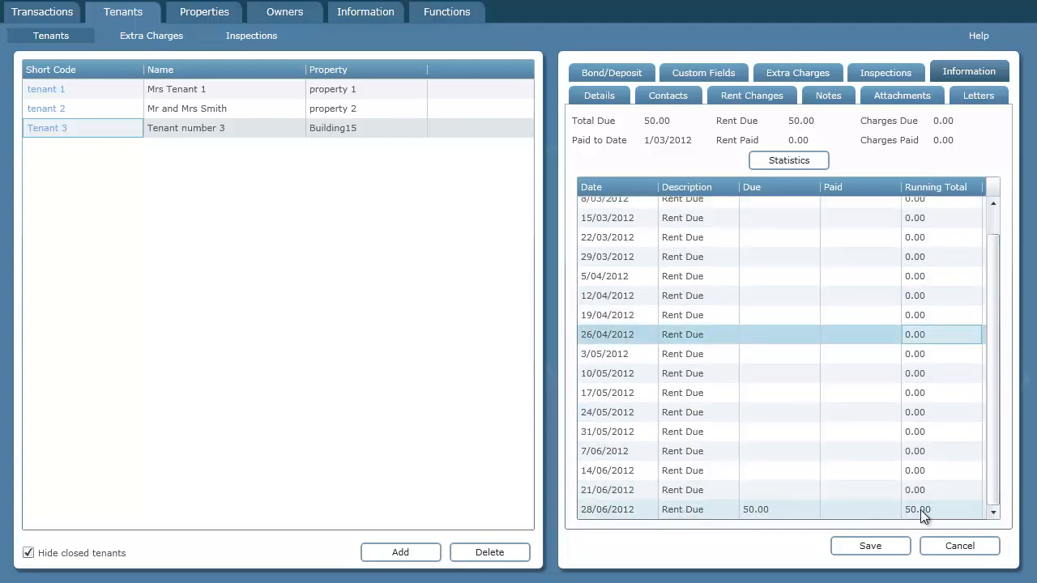
{"action": "left_click_drag", "start_coordinate": [993, 488], "coordinate": [1000, 419]}
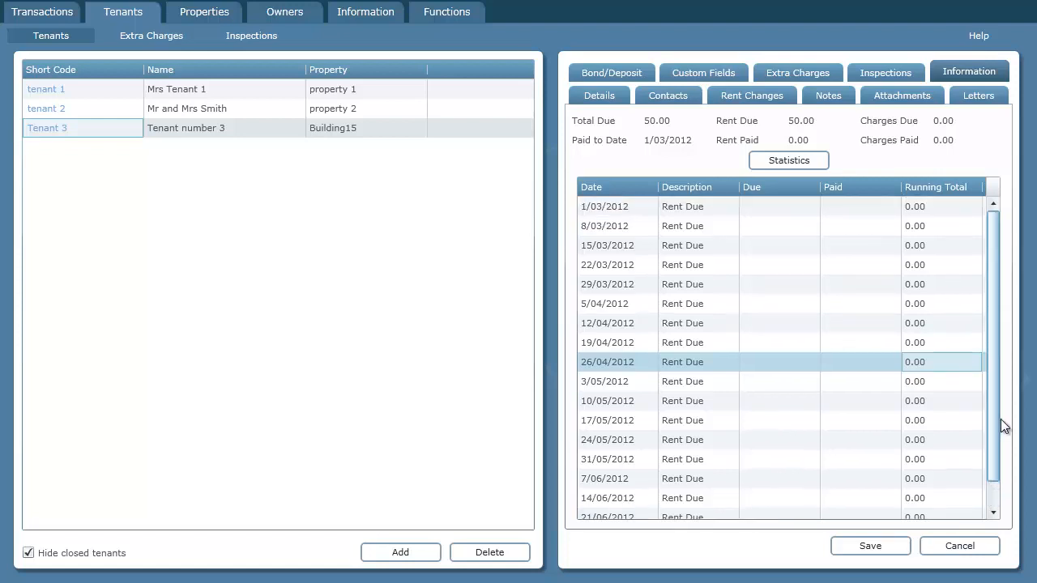
{"action": "left_click", "coordinate": [879, 549]}
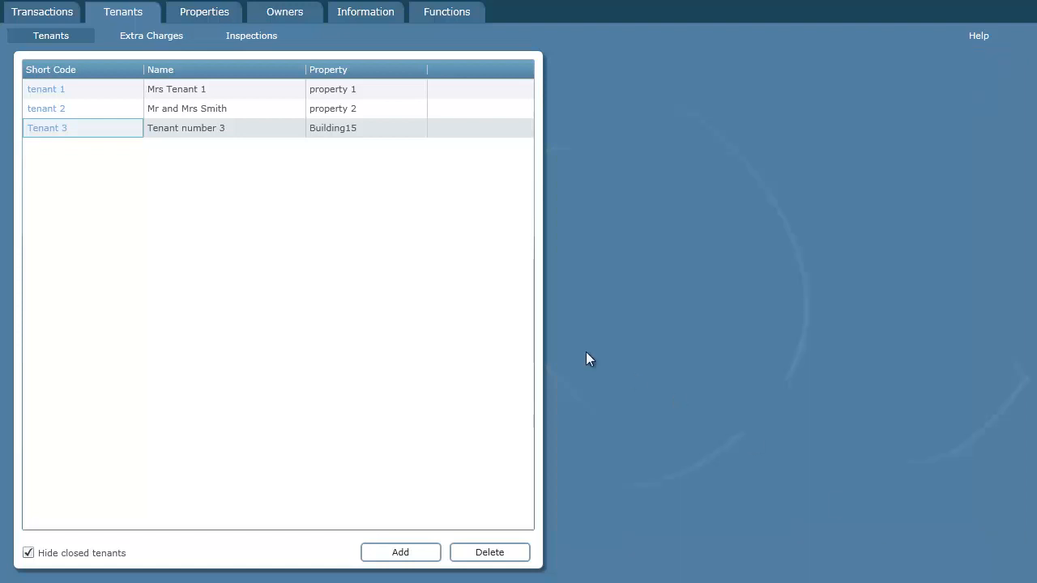